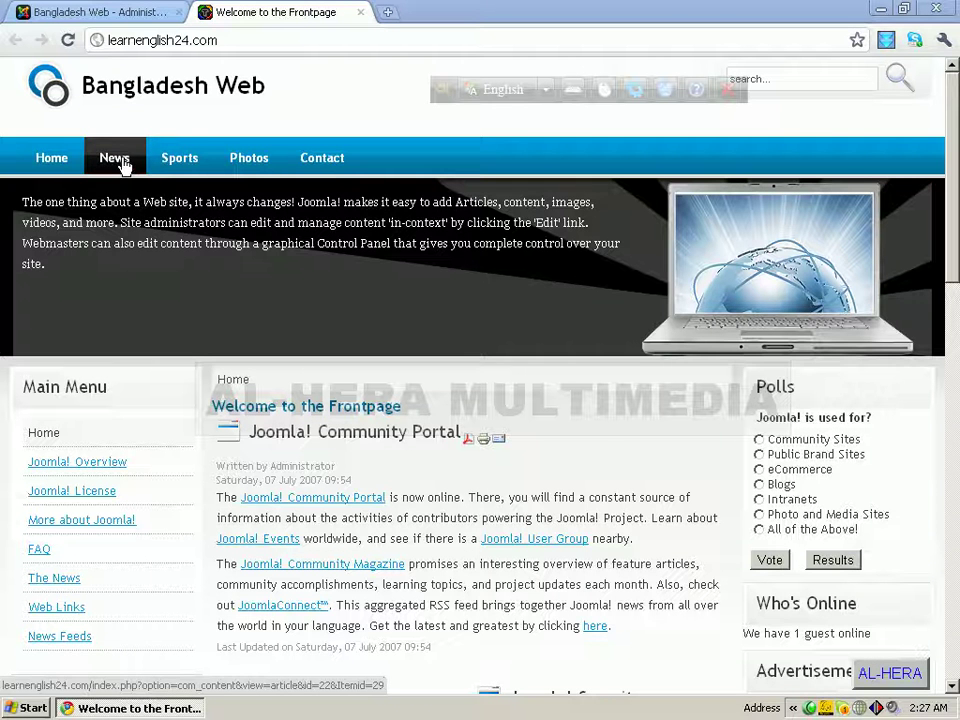
- Open the Section Manager in the Joomla administration and compare its sections with the site's front-page menu
{"action": "left_click", "coordinate": [113, 18]}
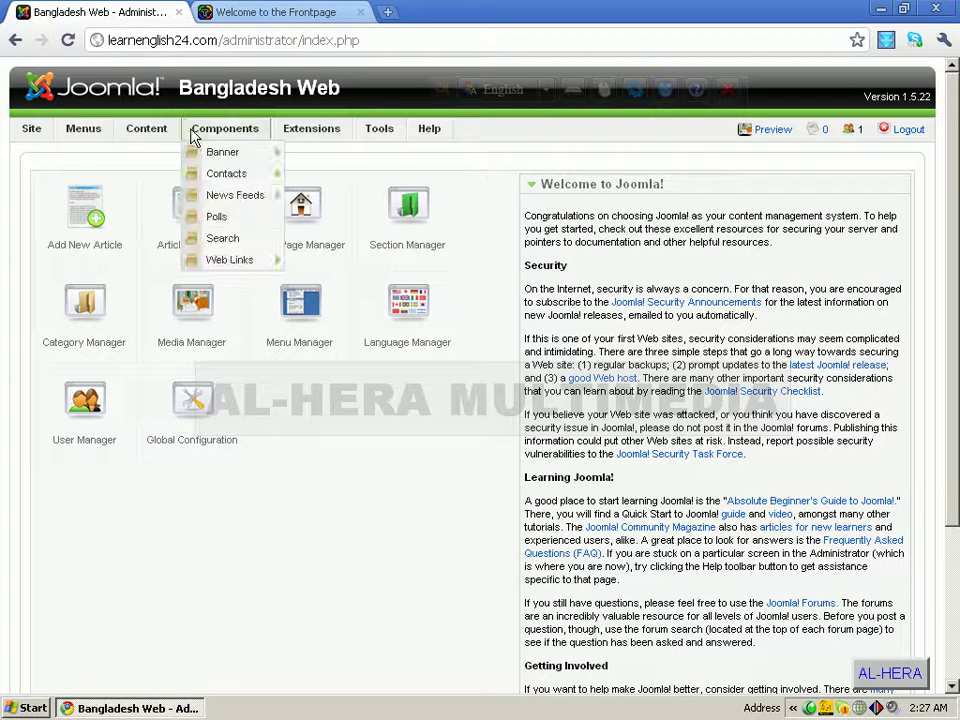
{"action": "mouse_move", "coordinate": [146, 135]}
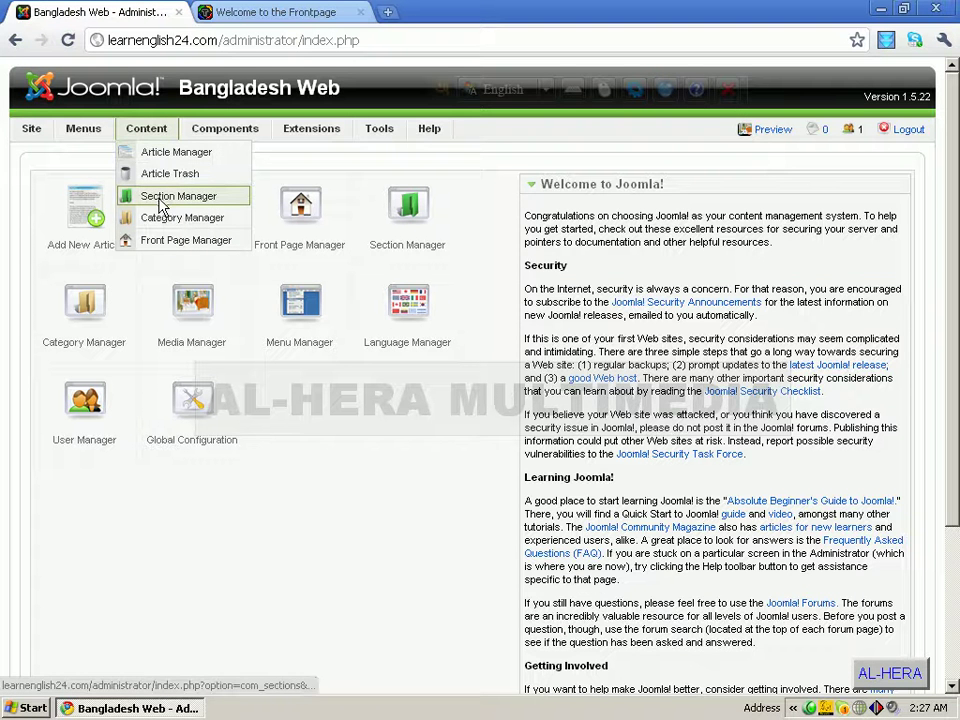
{"action": "left_click", "coordinate": [174, 198]}
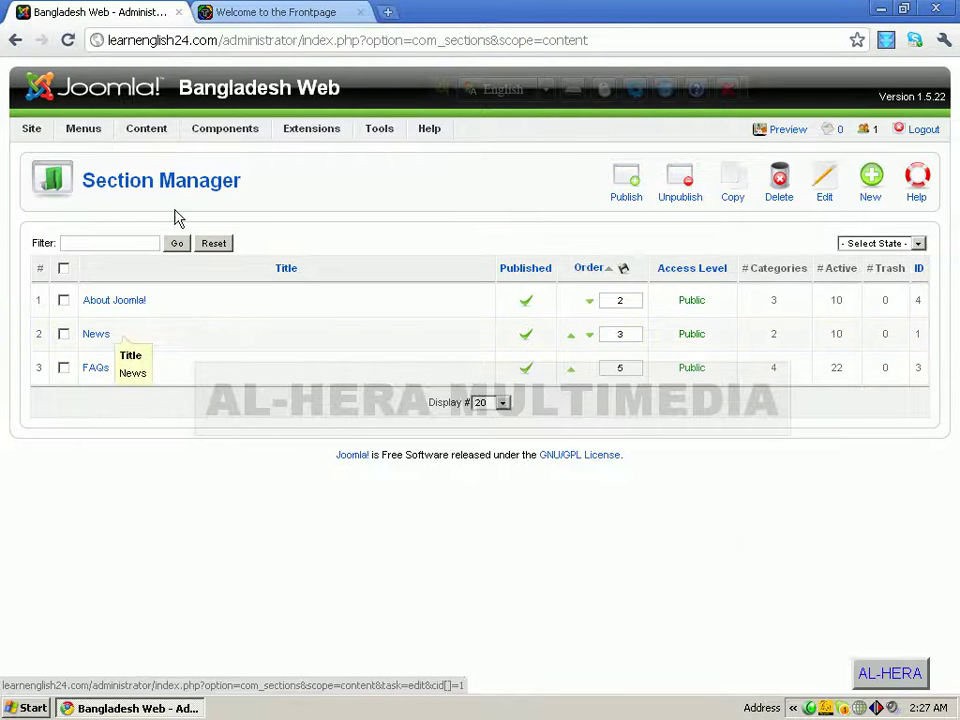
{"action": "left_click", "coordinate": [236, 12]}
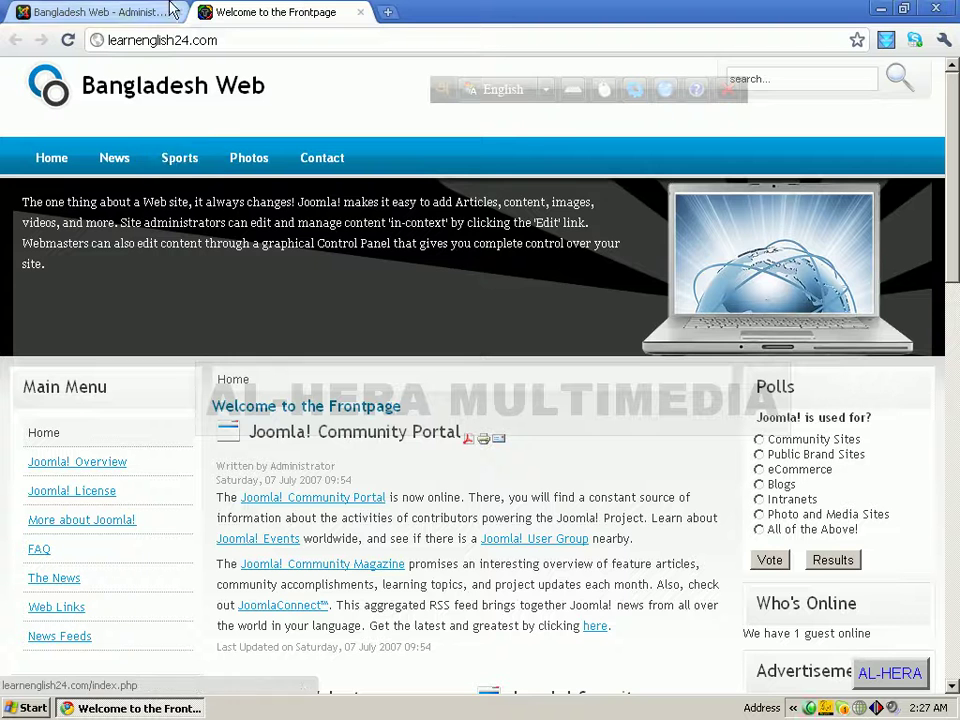
{"action": "left_click", "coordinate": [97, 17]}
- Create a new content section titled "Sports" and save it
{"action": "left_click", "coordinate": [878, 189]}
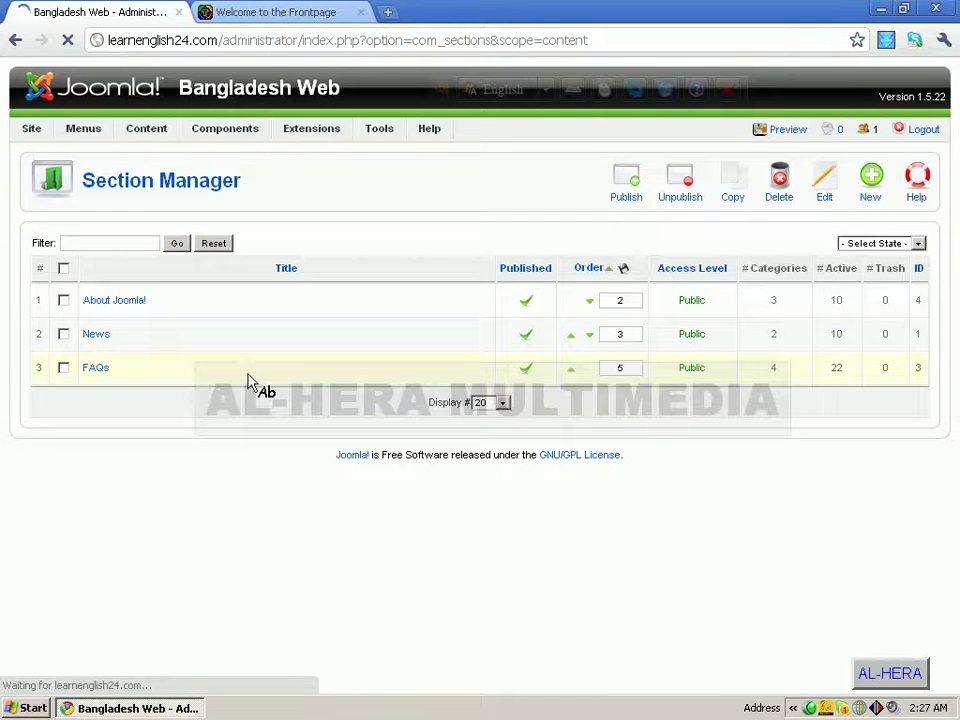
{"action": "left_click", "coordinate": [242, 285]}
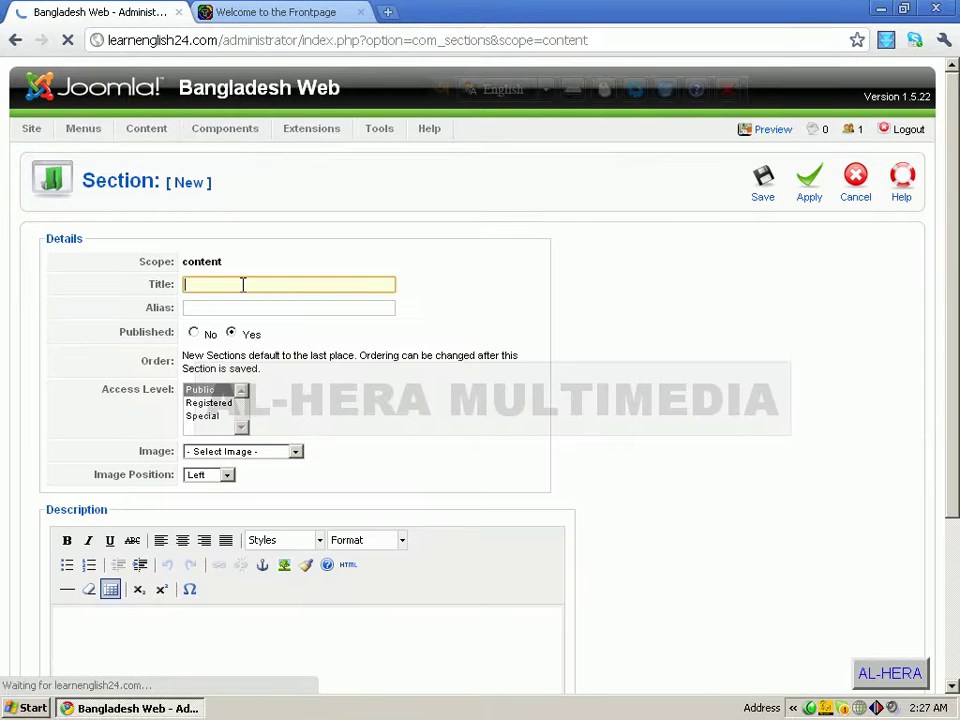
{"action": "type", "text": "Sports"}
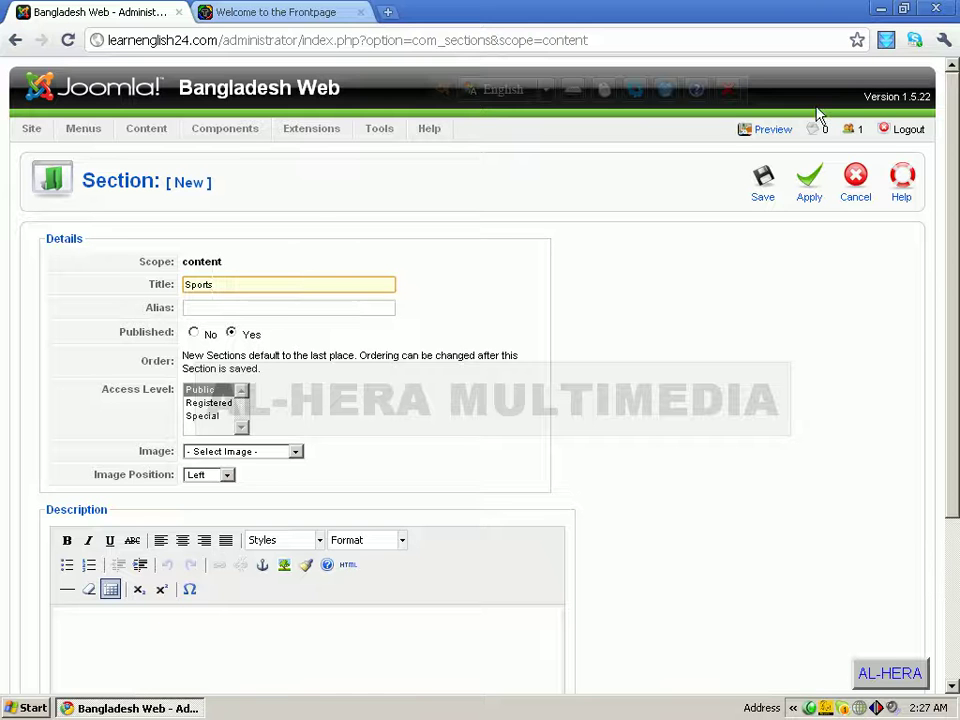
{"action": "left_click", "coordinate": [763, 178]}
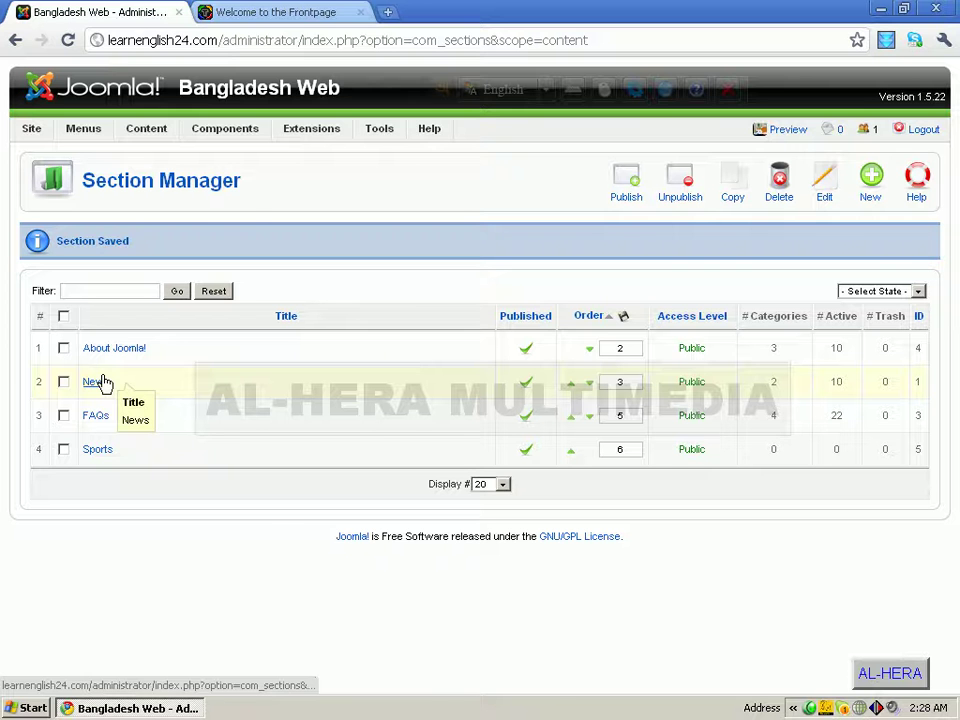
- Open the Category Manager for content and check the site's front-page menu
{"action": "mouse_move", "coordinate": [146, 133]}
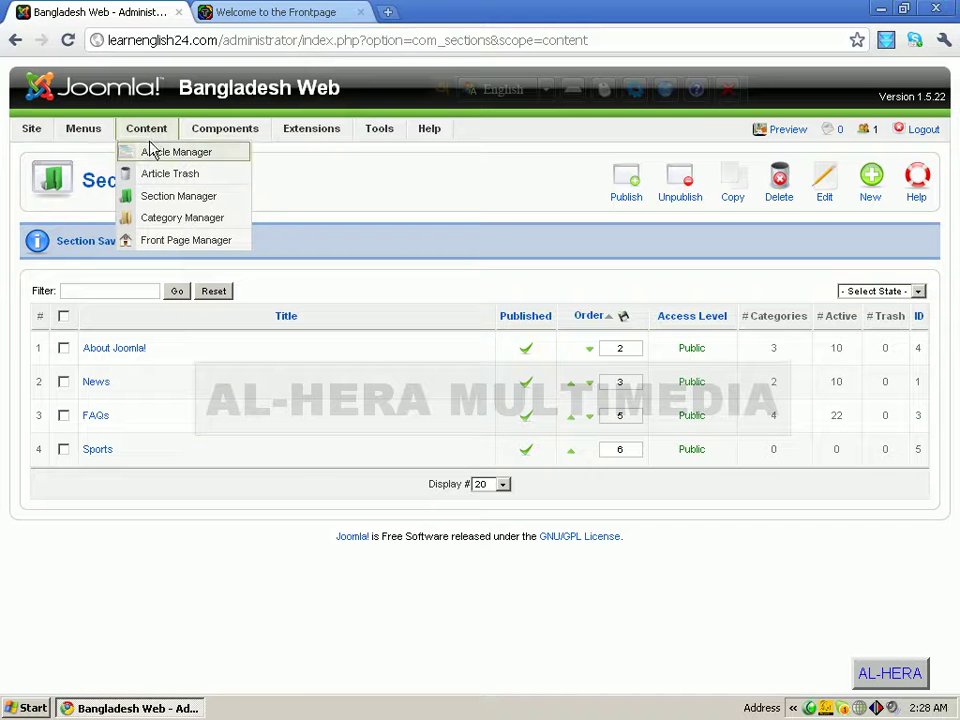
{"action": "left_click", "coordinate": [178, 221]}
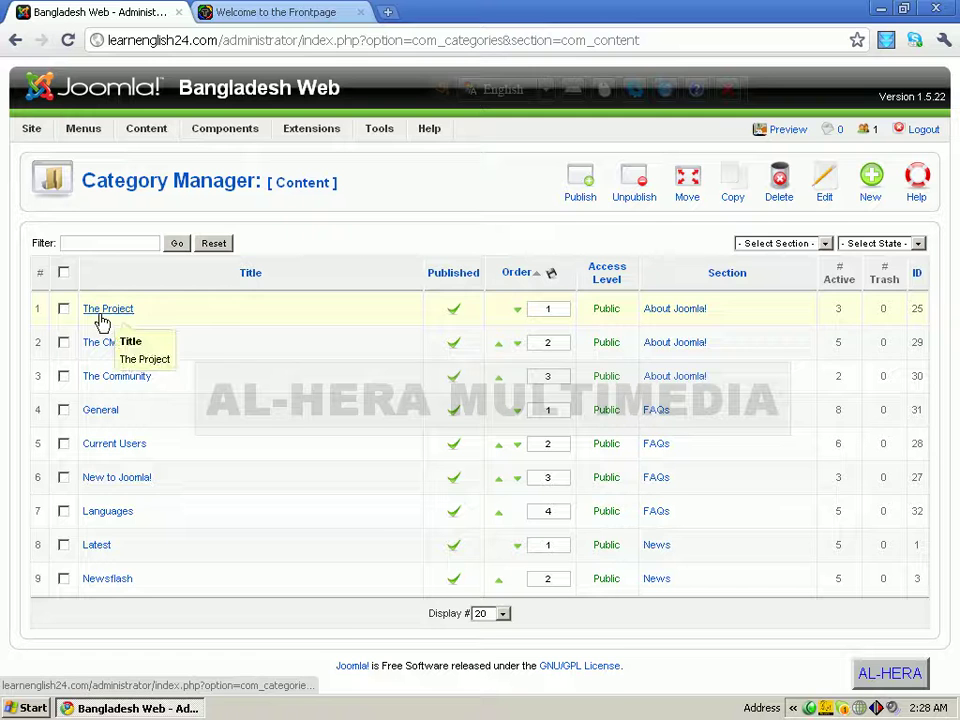
{"action": "left_click", "coordinate": [272, 14]}
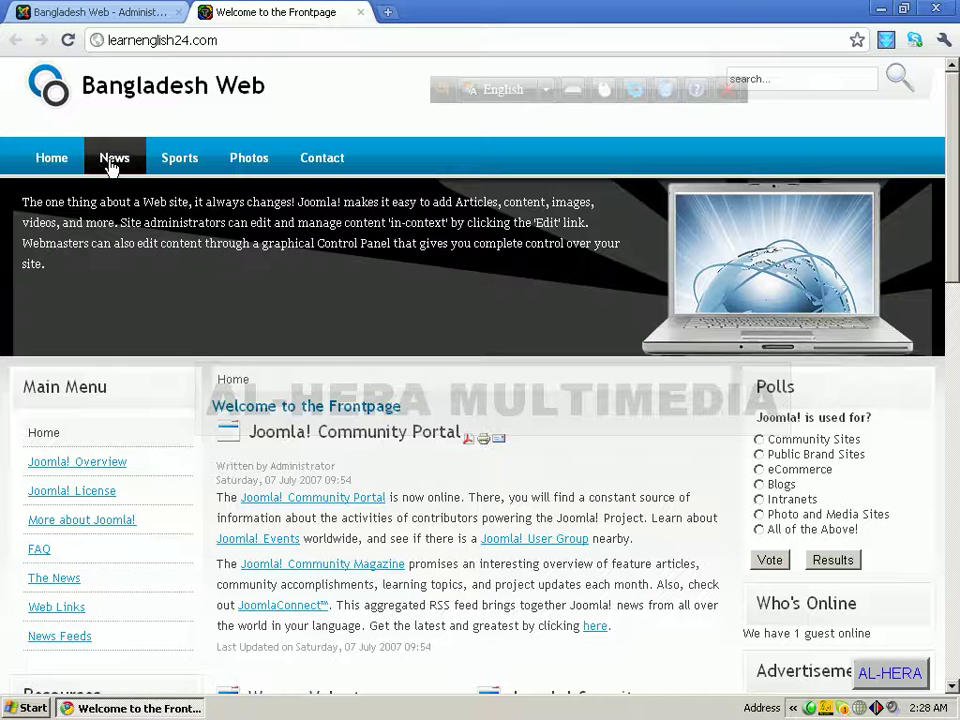
{"action": "left_click", "coordinate": [115, 14]}
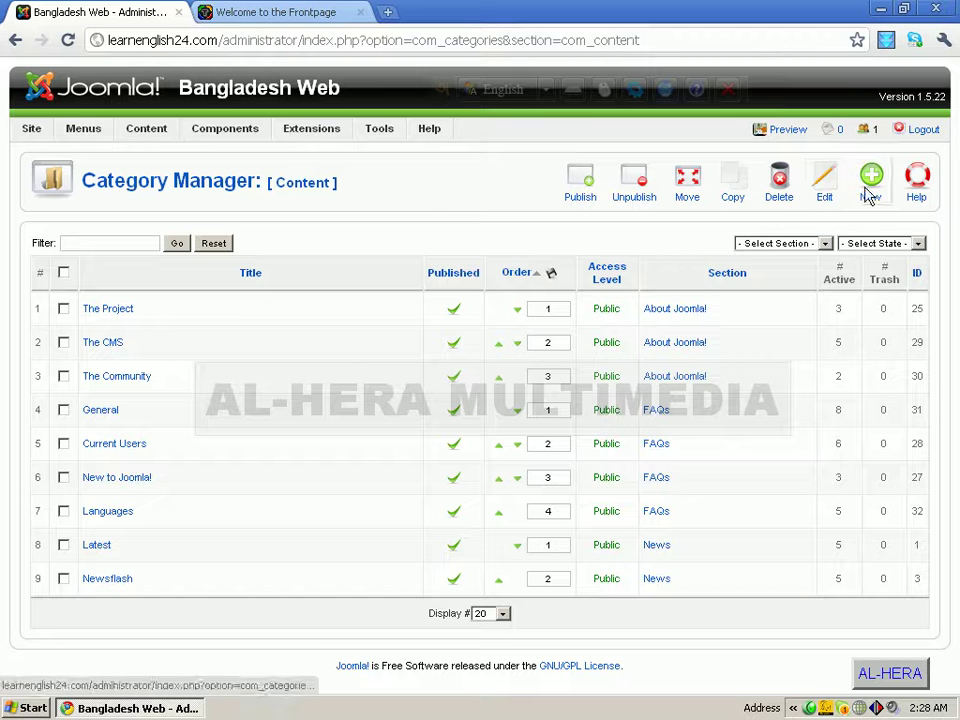
- Start a new content category and title it "Recent news"
{"action": "left_click", "coordinate": [868, 190]}
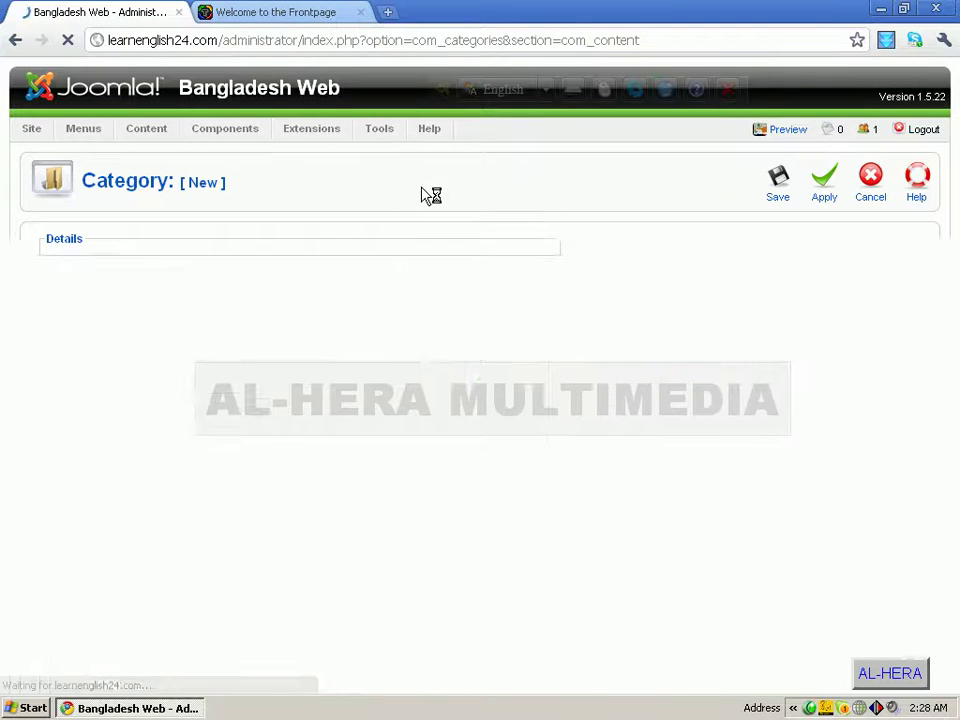
{"action": "left_click", "coordinate": [300, 263]}
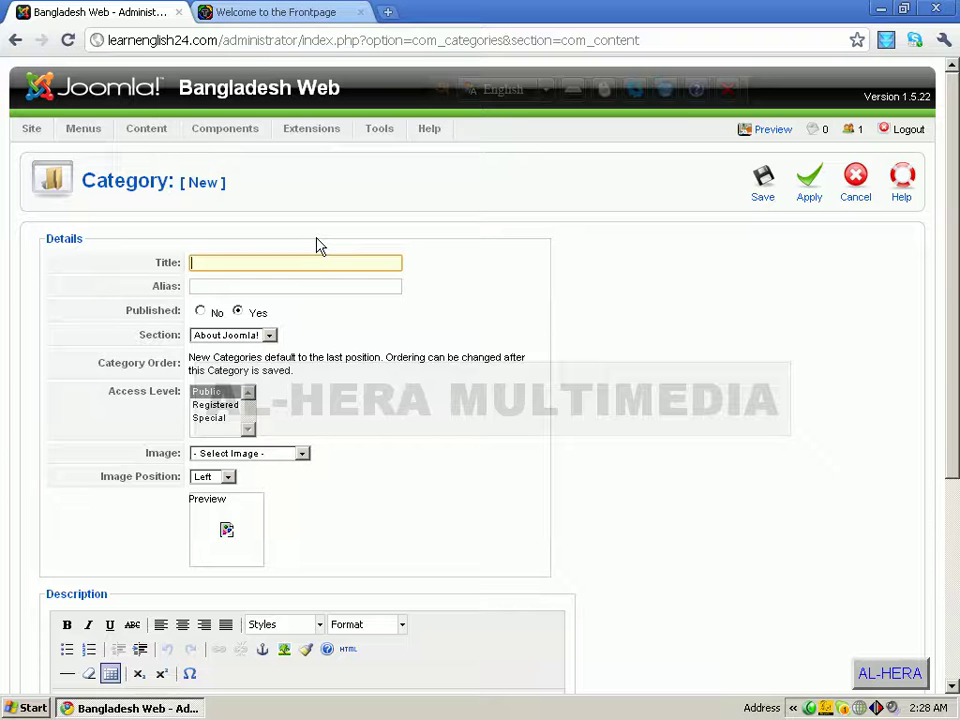
{"action": "type", "text": "Recen"}
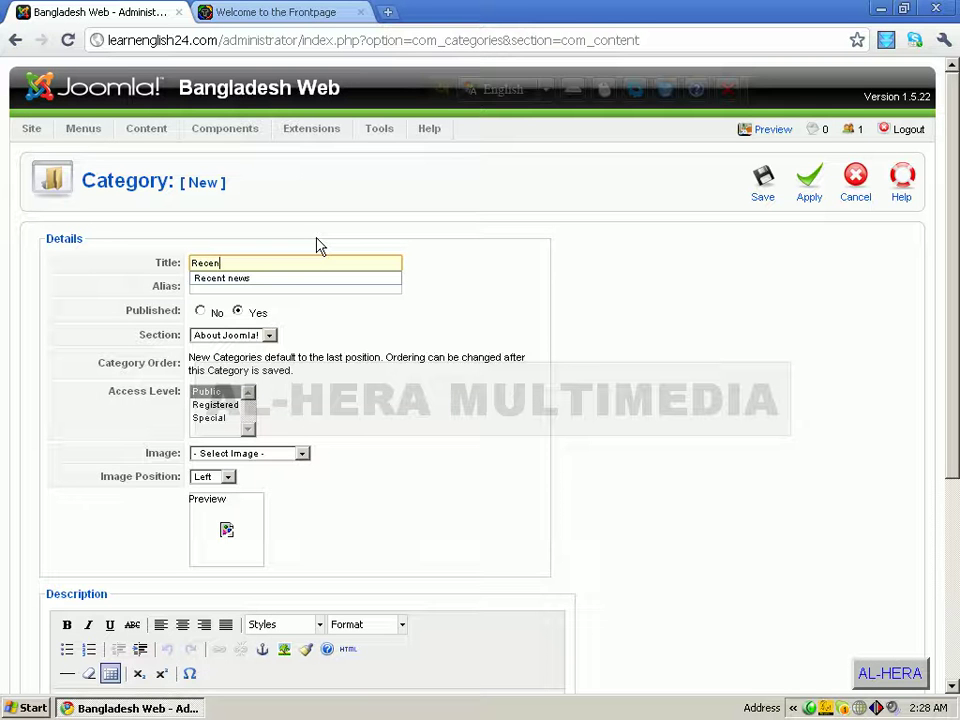
{"action": "type", "text": "t"}
{"action": "key", "text": "Down"}
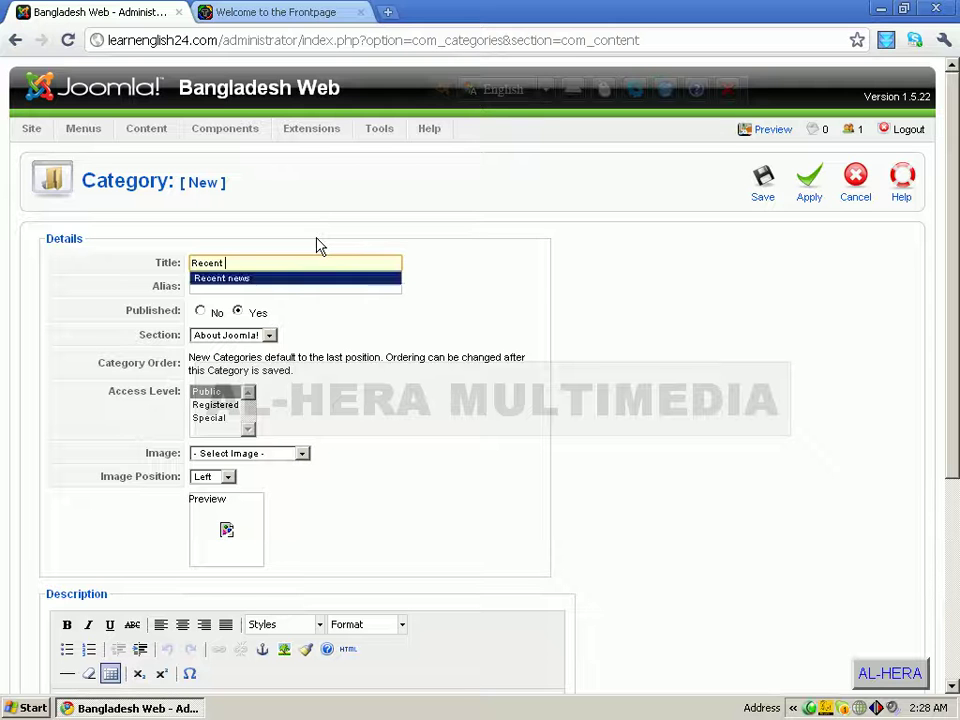
{"action": "key", "text": "Return"}
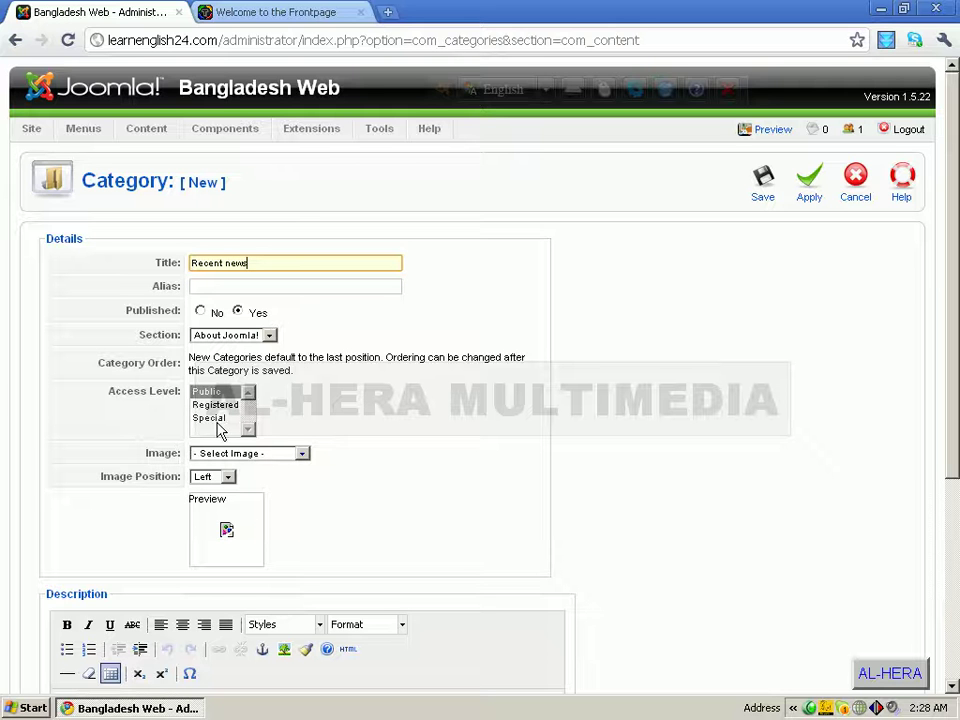
- Assign the Recent news category to the News section and save it
{"action": "left_click", "coordinate": [269, 336]}
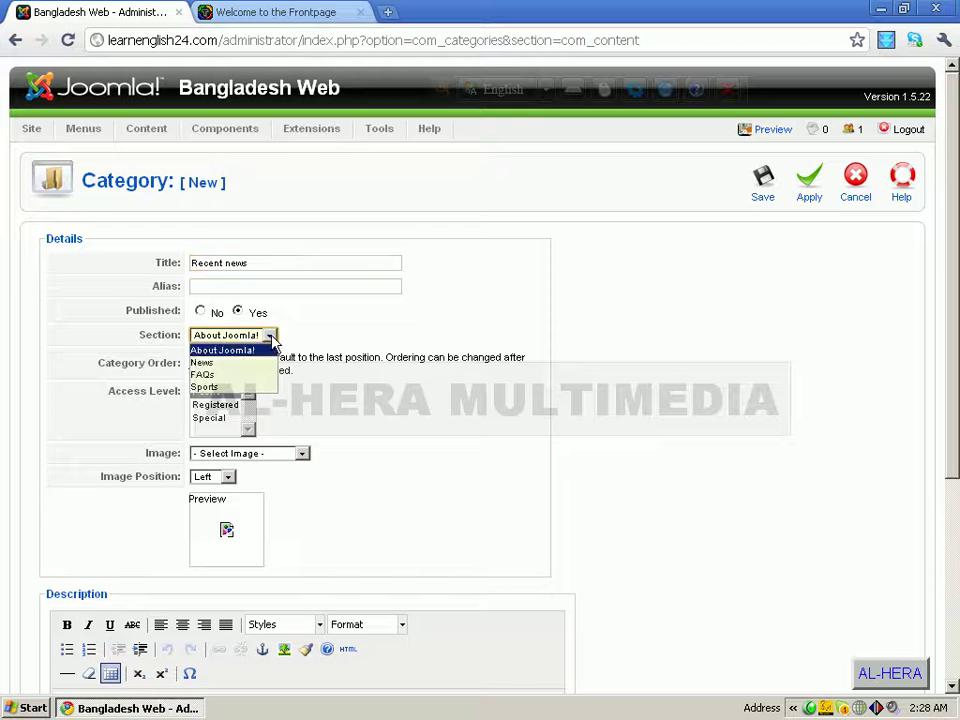
{"action": "left_click", "coordinate": [197, 362]}
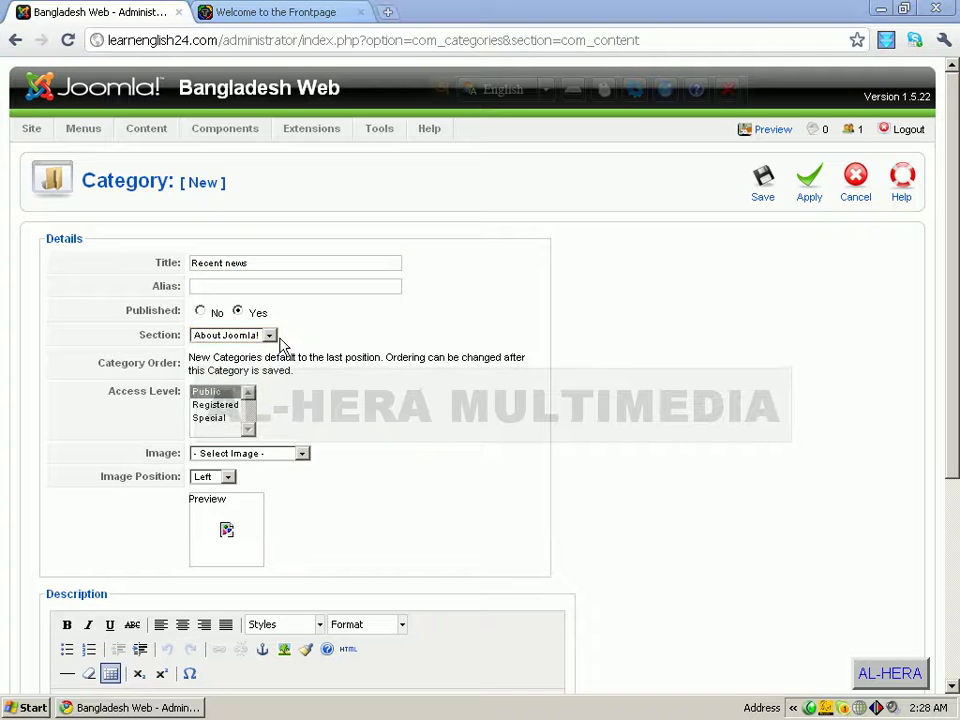
{"action": "left_click", "coordinate": [270, 336]}
{"action": "left_click", "coordinate": [205, 362]}
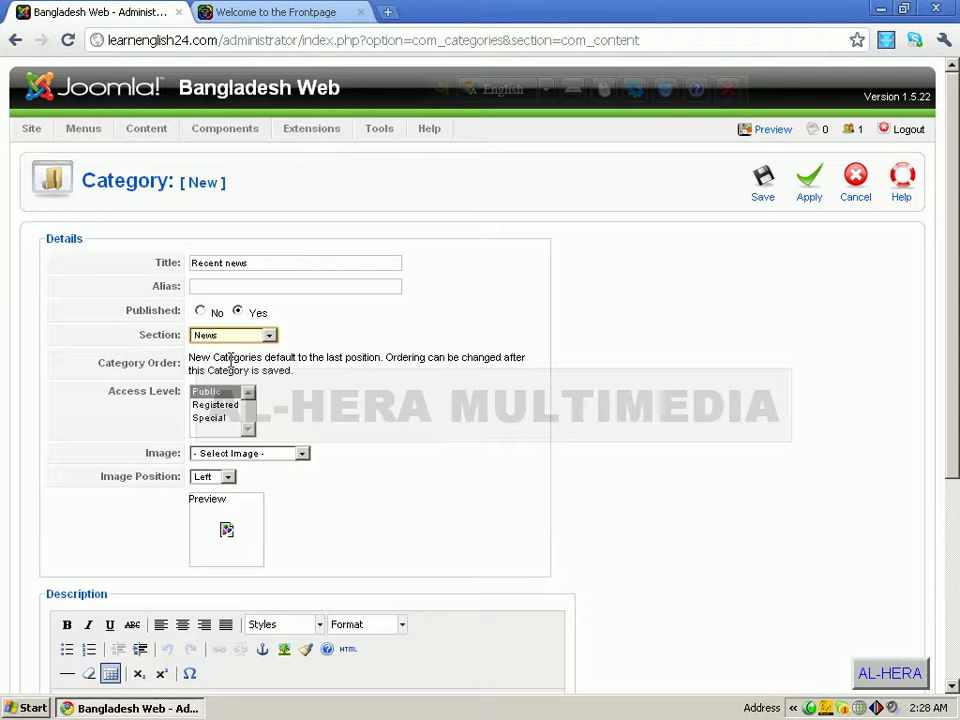
{"action": "left_click", "coordinate": [764, 178]}
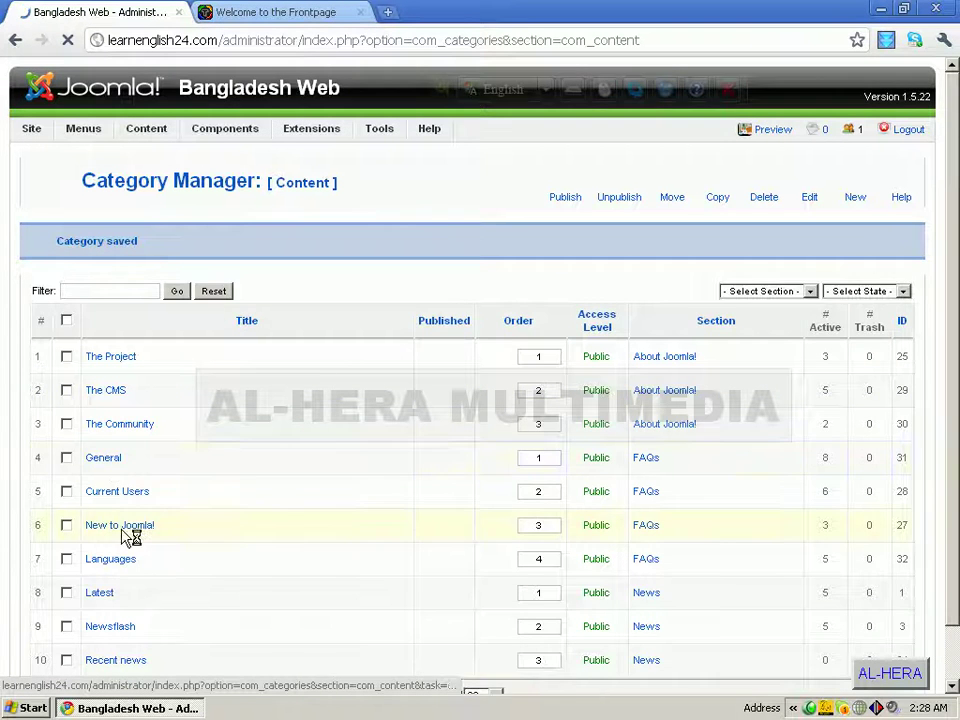
- Start another new category and title it "Cultural news"
{"action": "scroll", "coordinate": [130, 537], "scroll_direction": "down", "scroll_amount": 2}
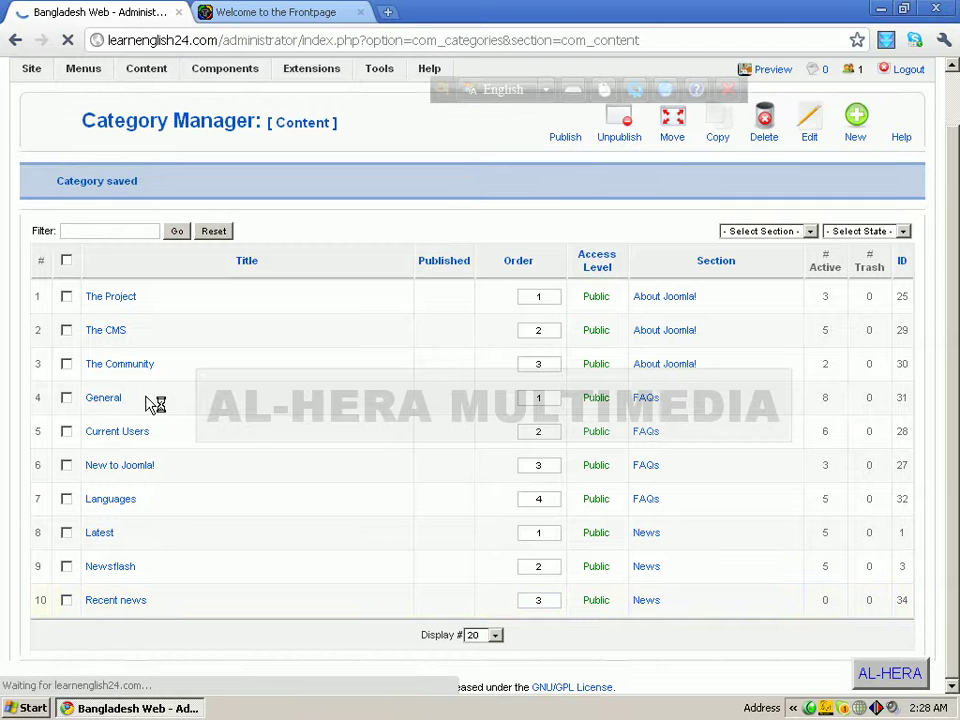
{"action": "left_click", "coordinate": [861, 137]}
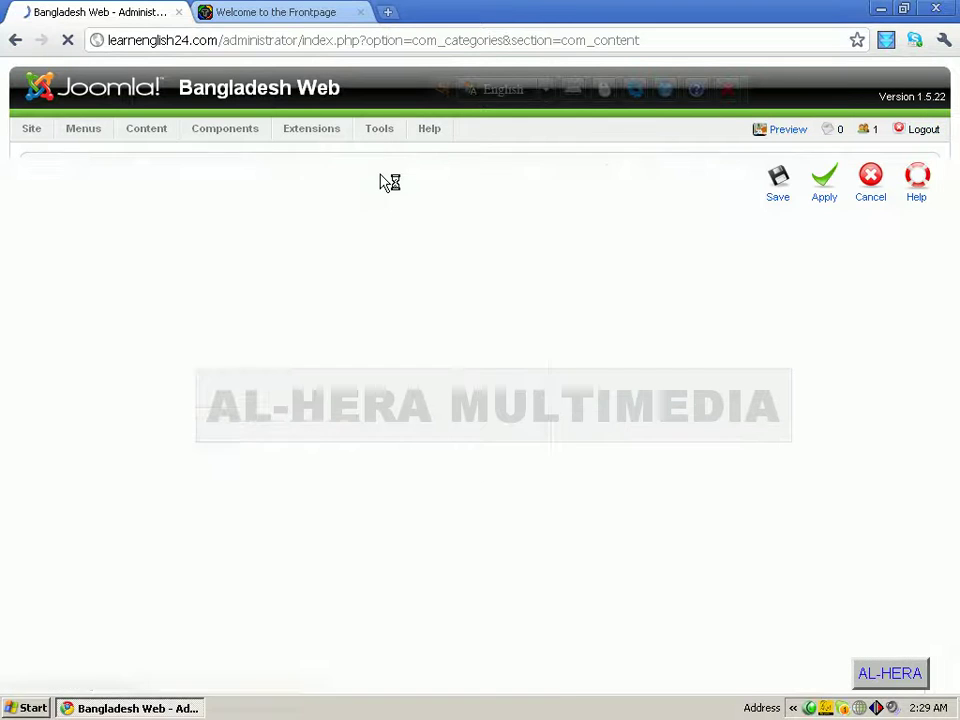
{"action": "left_click", "coordinate": [291, 262]}
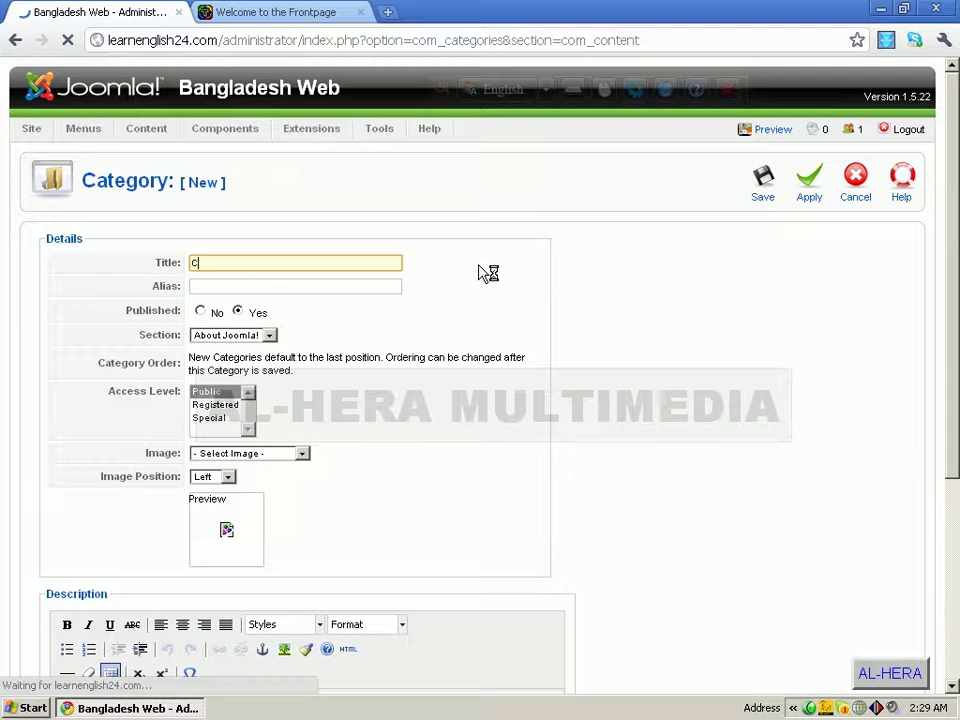
{"action": "type", "text": "Cu"}
{"action": "type", "text": "tural news"}
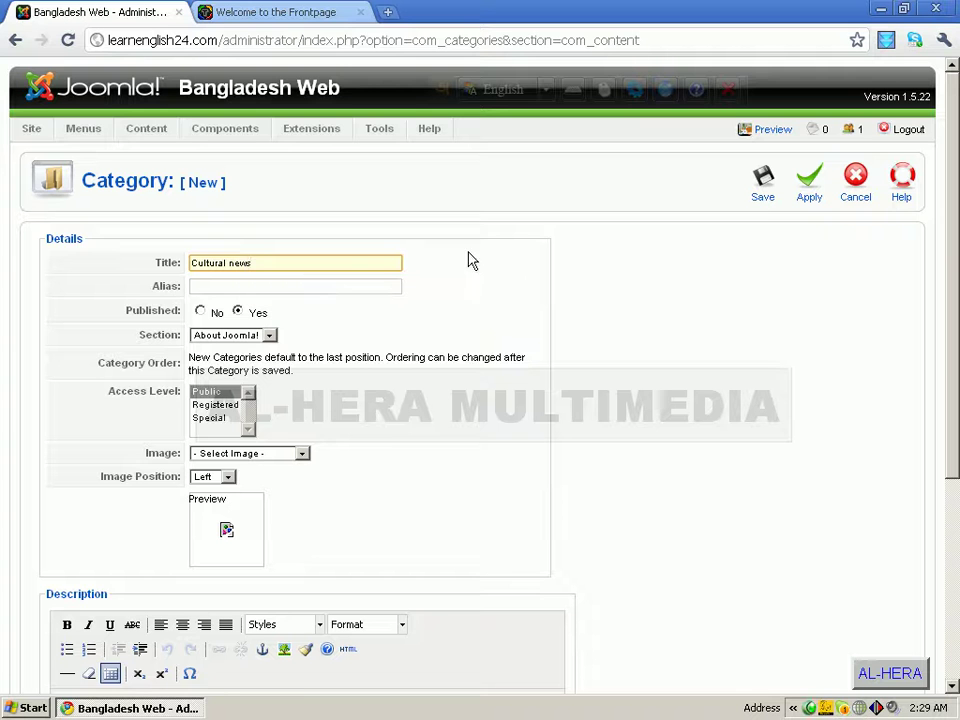
- Stop the premature save of the Cultural news category, assign it to the News section and save it
{"action": "left_click", "coordinate": [763, 190]}
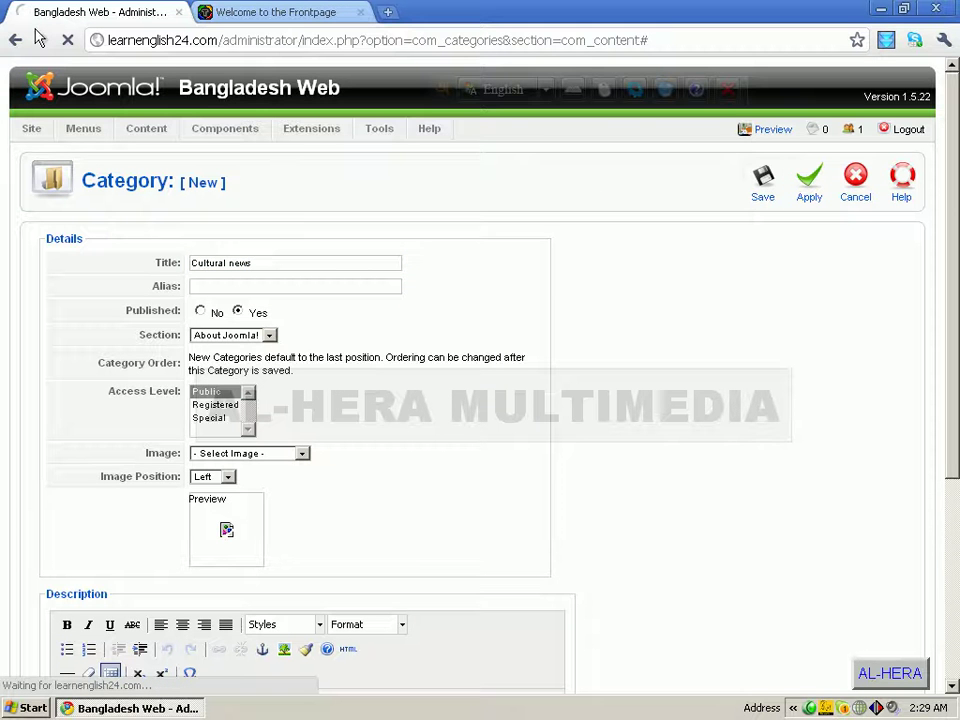
{"action": "left_click", "coordinate": [68, 40]}
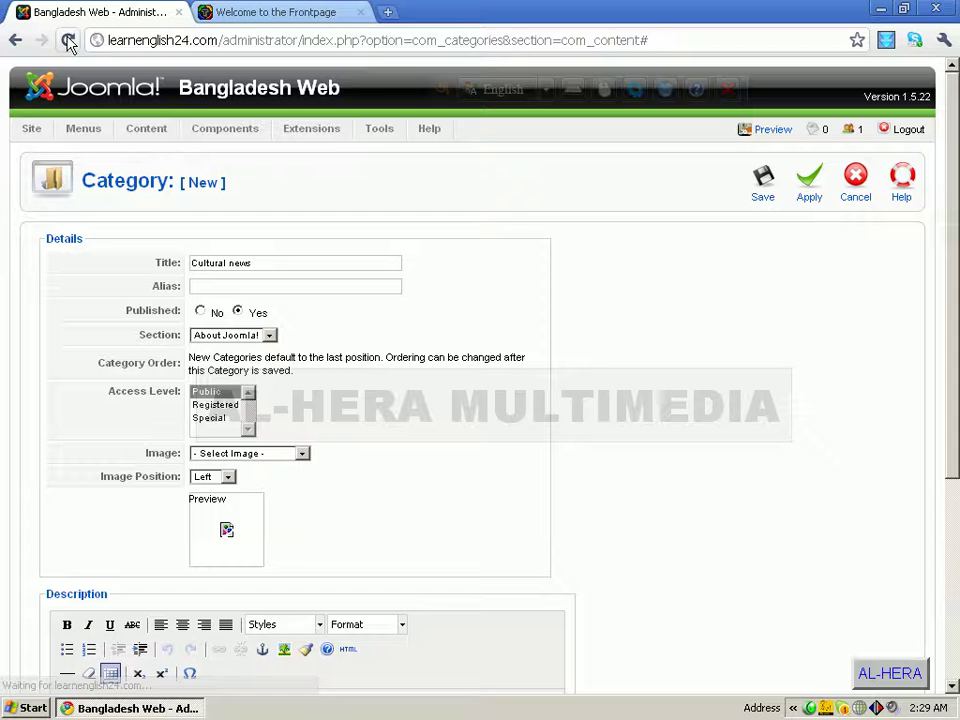
{"action": "left_click", "coordinate": [270, 336]}
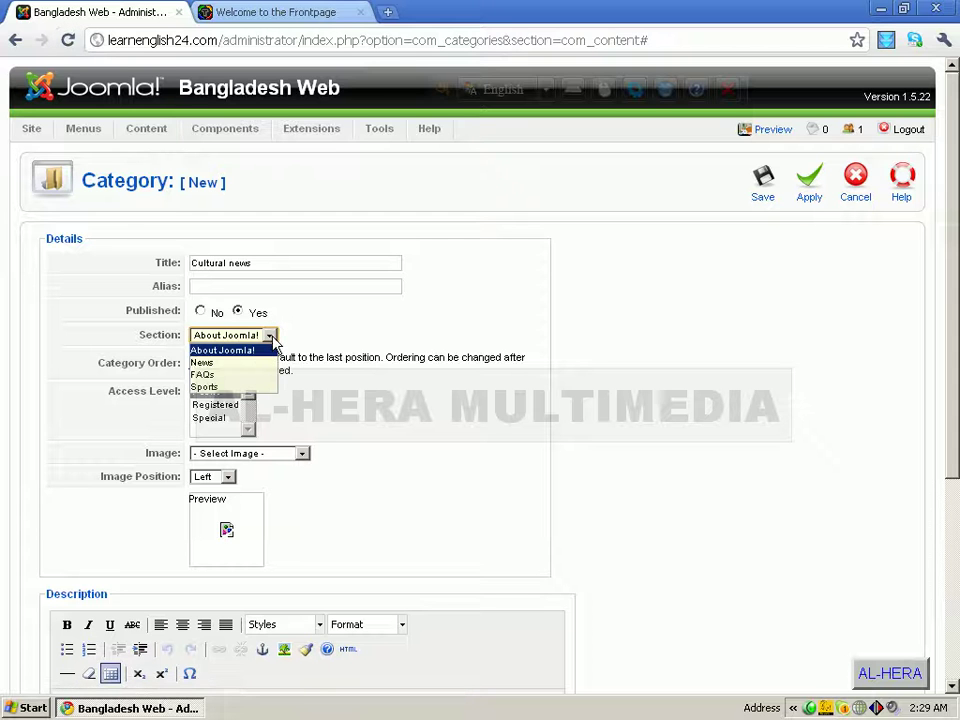
{"action": "left_click", "coordinate": [240, 362]}
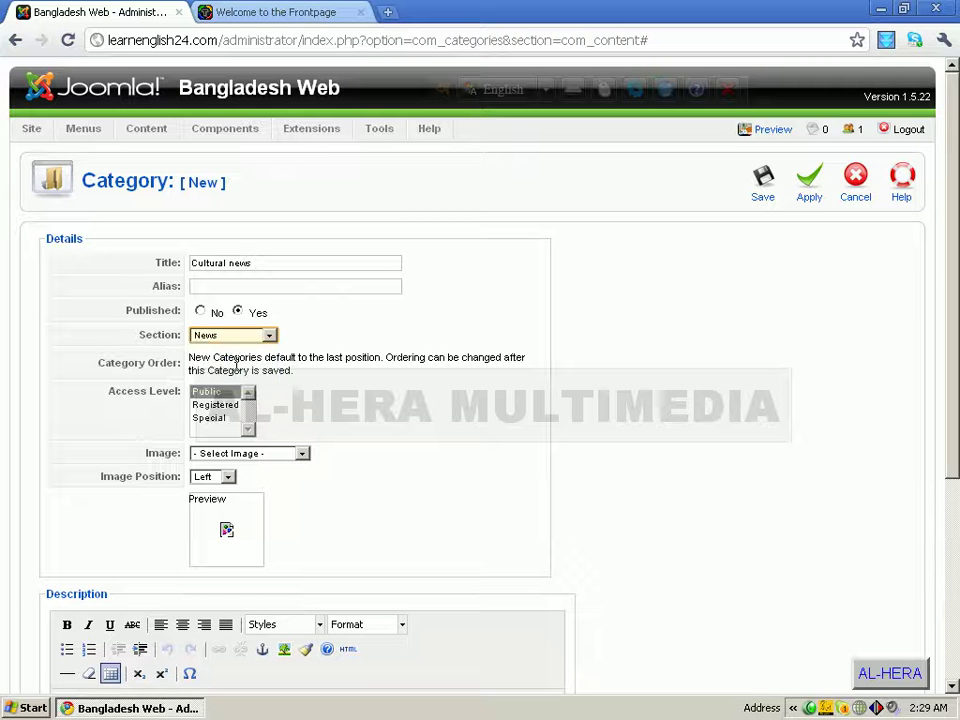
{"action": "left_click", "coordinate": [763, 195]}
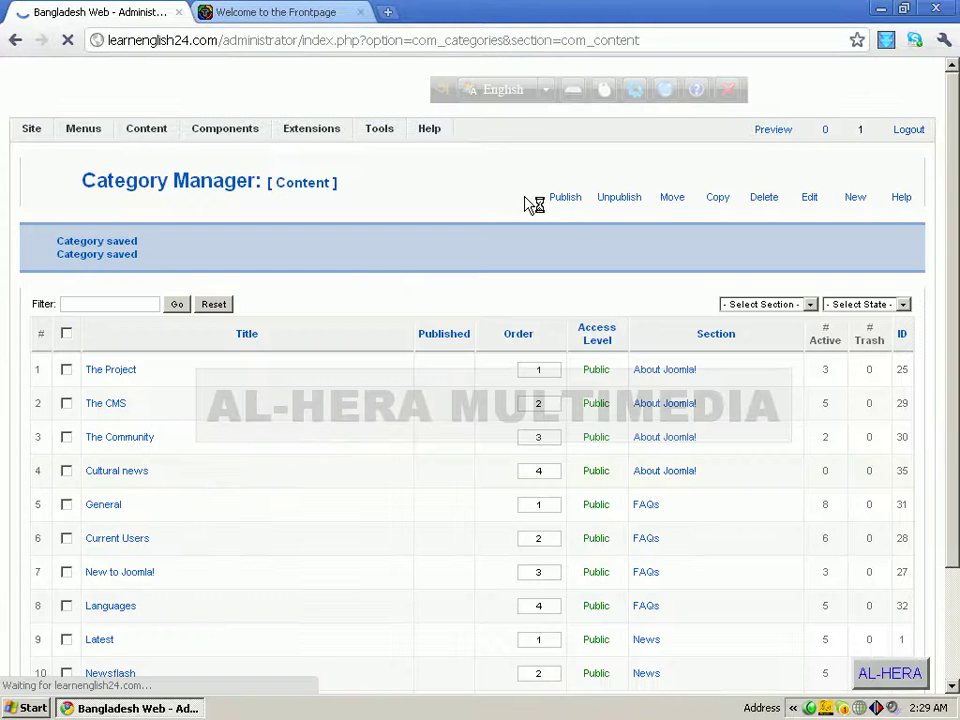
- Start another new category and title it "Historical news"
{"action": "scroll", "coordinate": [160, 632], "scroll_direction": "down", "scroll_amount": 1}
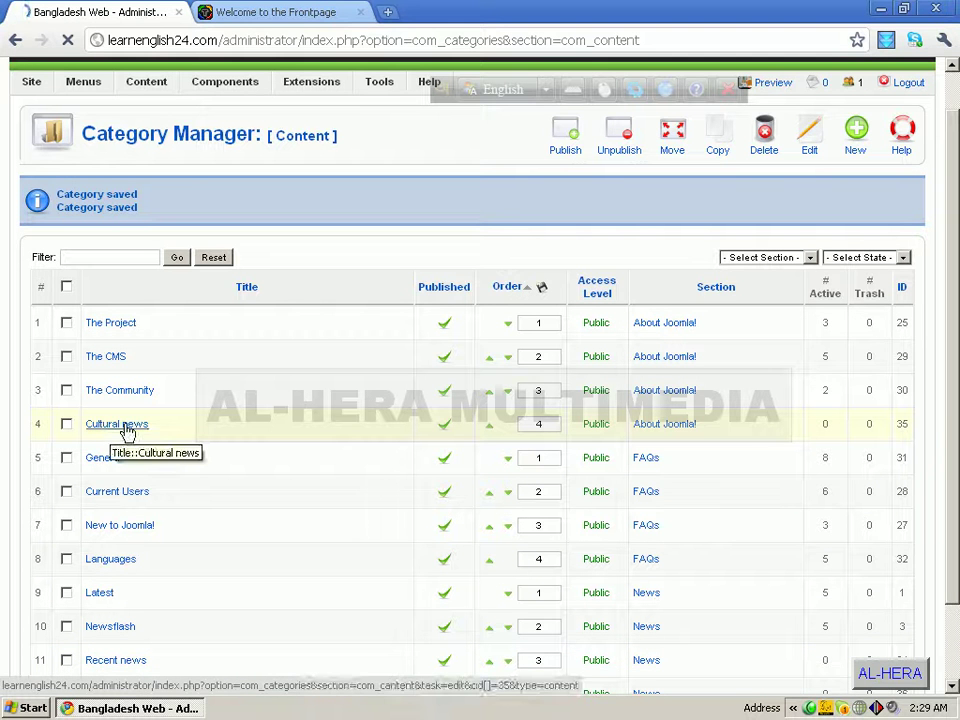
{"action": "left_click", "coordinate": [855, 145]}
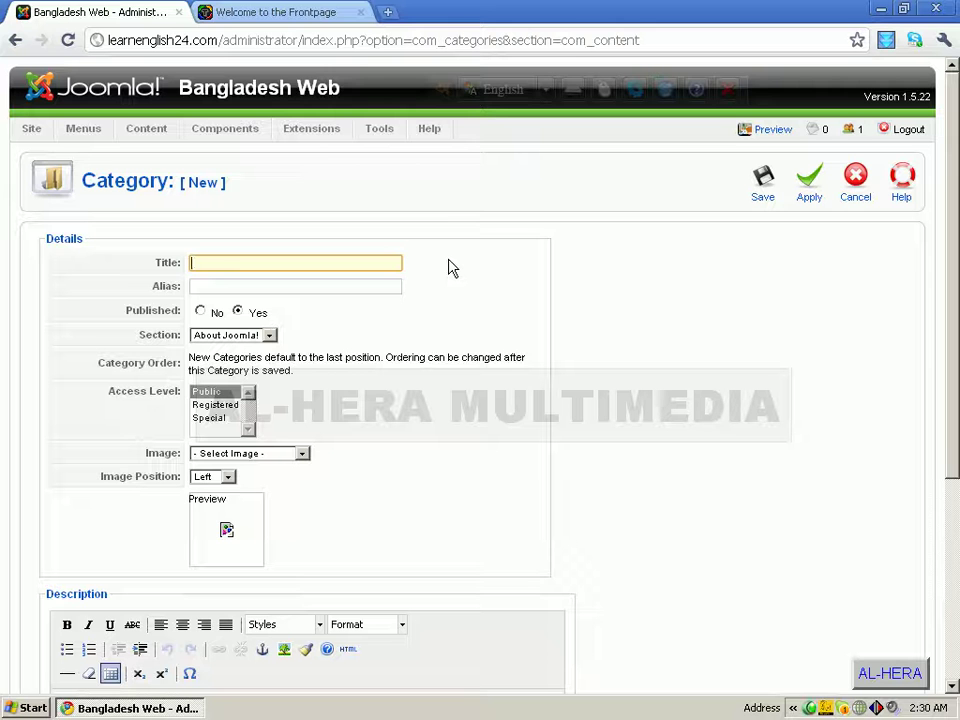
{"action": "type", "text": "H"}
{"action": "type", "text": "o"}
{"action": "type", "text": "storical "}
{"action": "type", "text": "new"}
{"action": "type", "text": "s"}
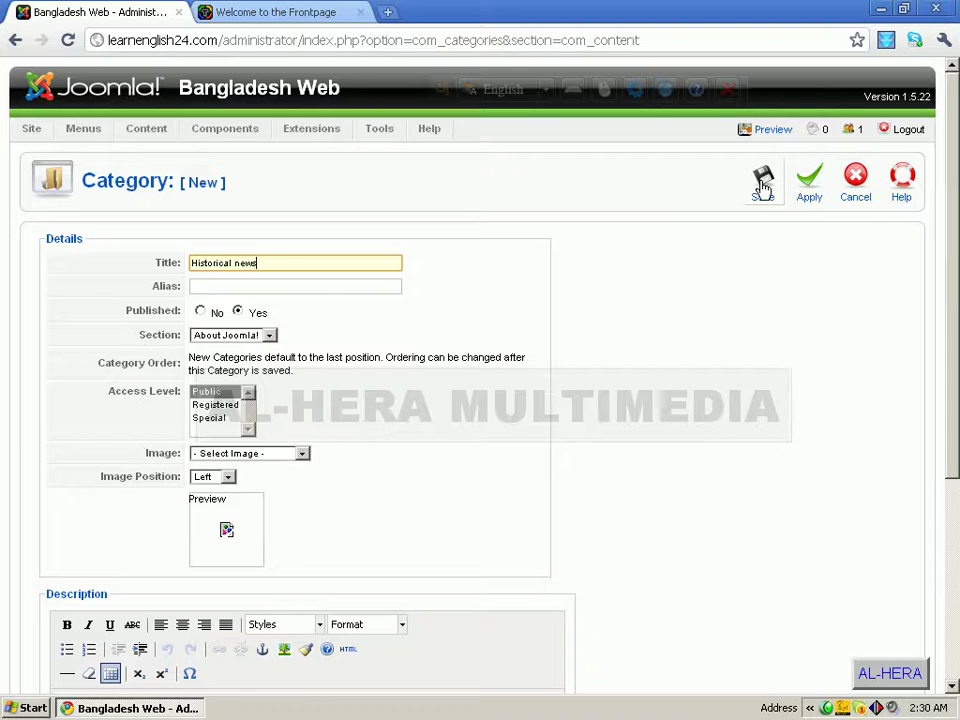
- Assign the Historical news category to the News section and save it
{"action": "left_click", "coordinate": [269, 335]}
{"action": "left_click", "coordinate": [245, 362]}
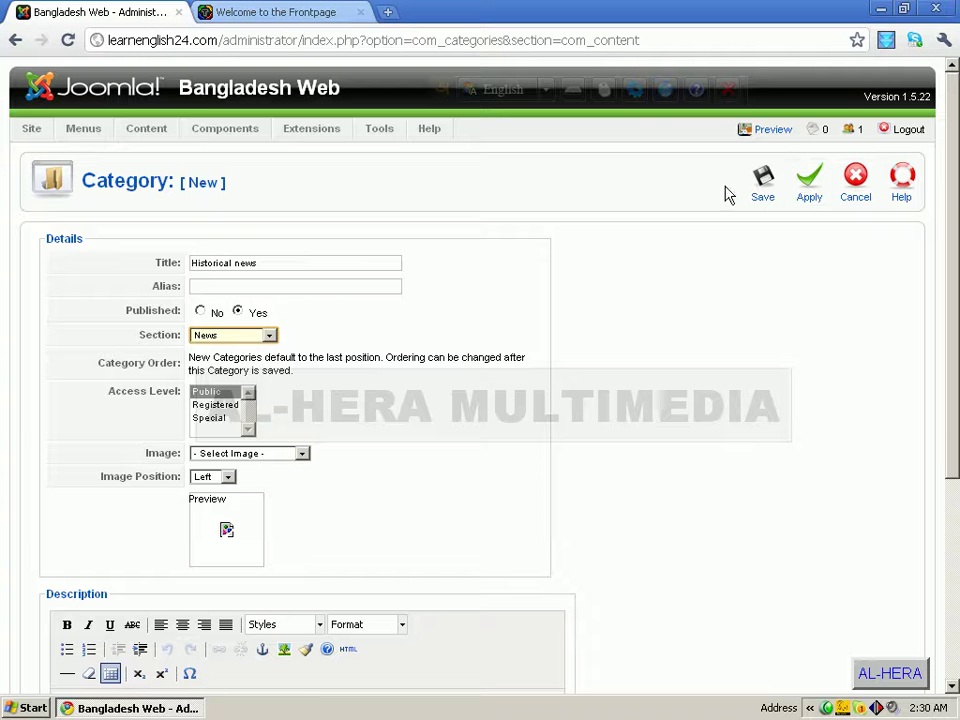
{"action": "left_click", "coordinate": [761, 187]}
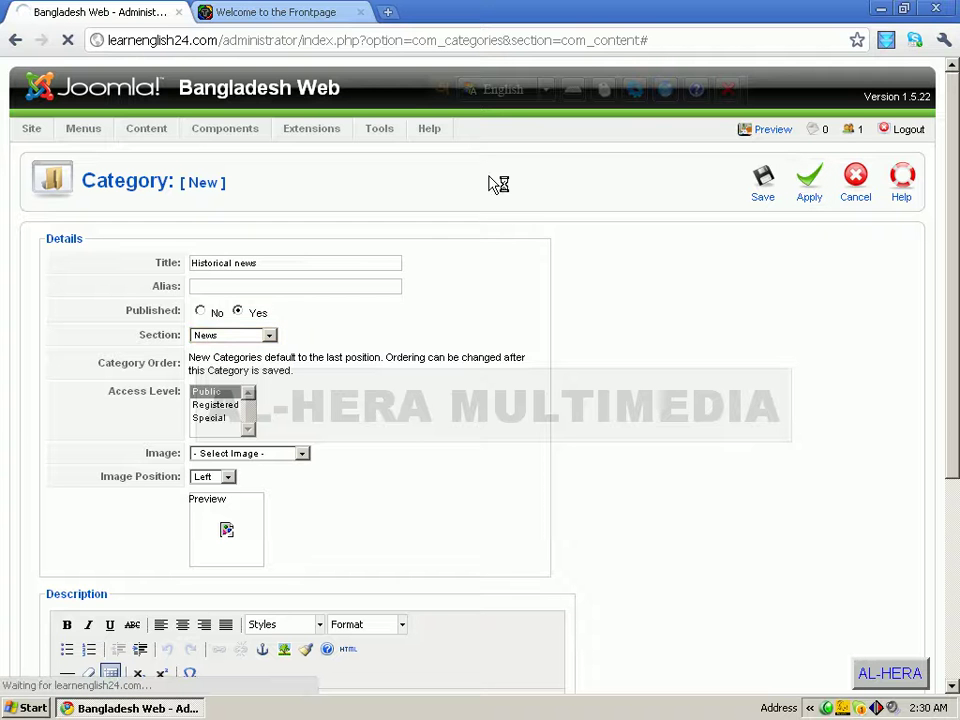
- Check the menu topics on the site's frontpage, and create and save a new category titled "Football" in the Sports section
{"action": "left_click", "coordinate": [265, 12]}
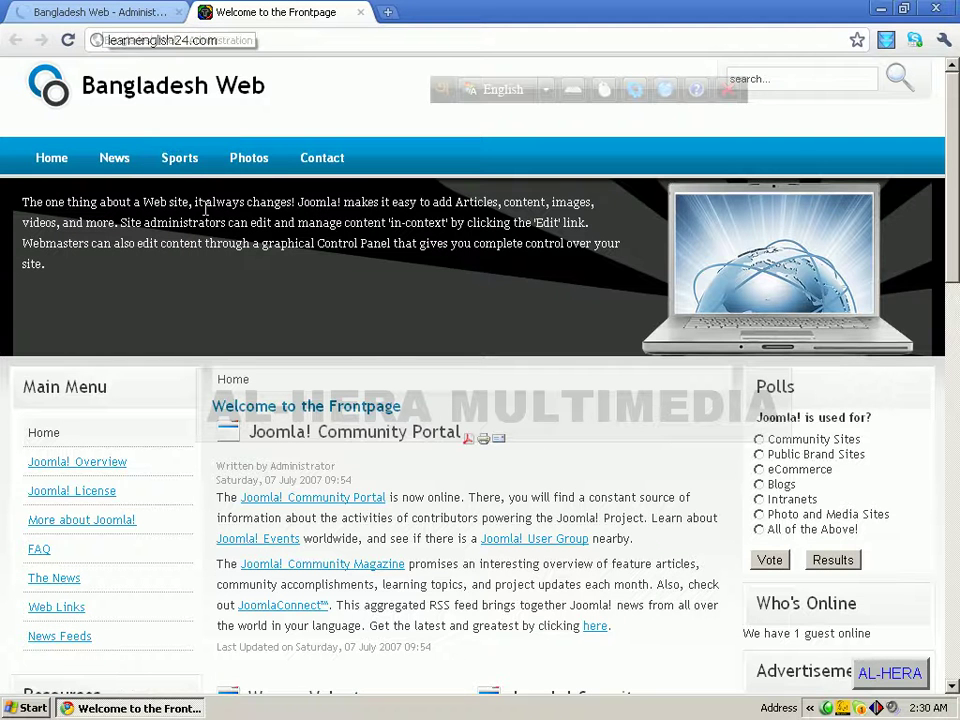
{"action": "left_click", "coordinate": [100, 14]}
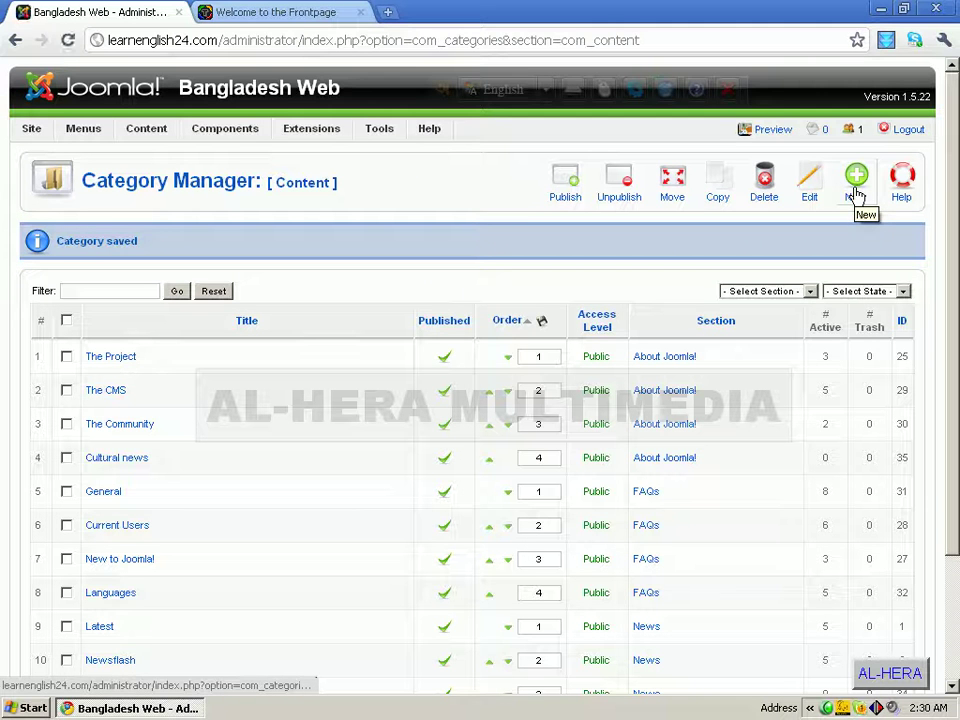
{"action": "left_click", "coordinate": [856, 192]}
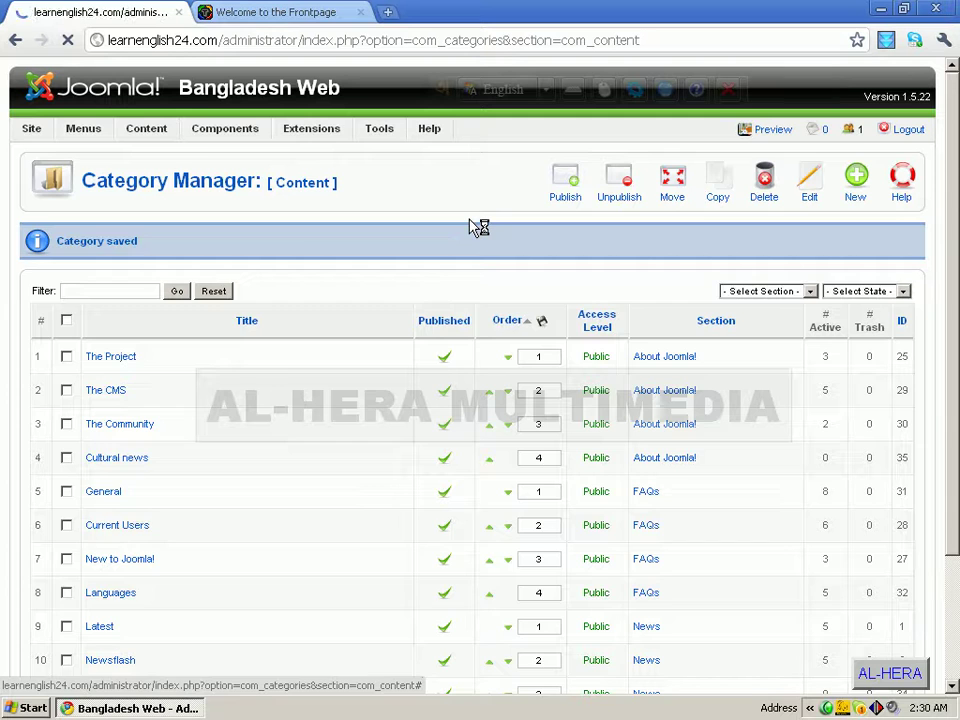
{"action": "left_click", "coordinate": [306, 262]}
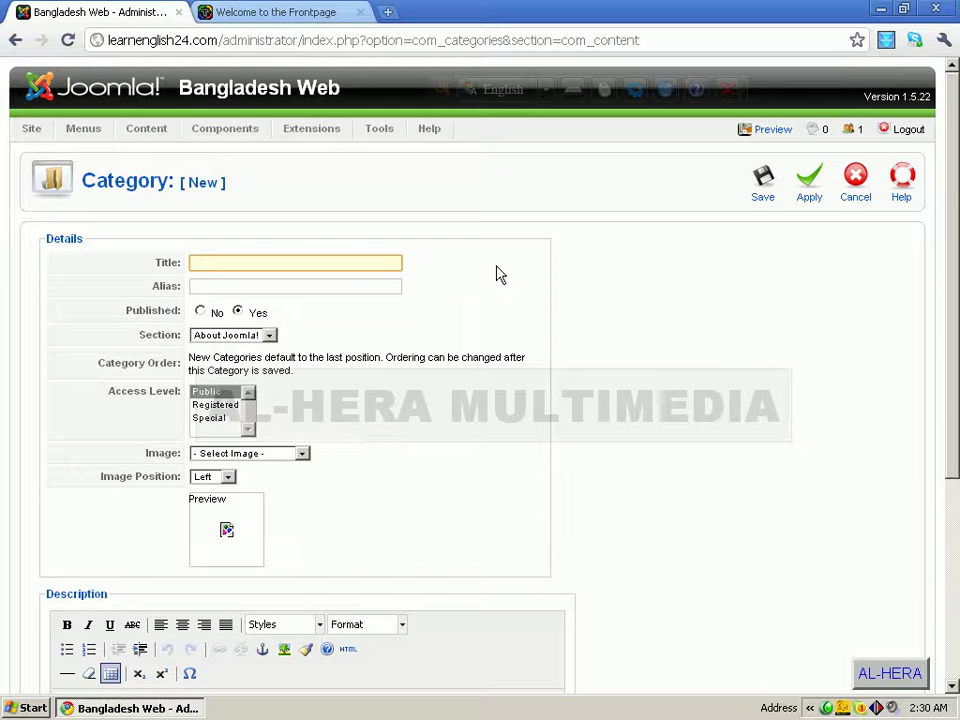
{"action": "type", "text": "Football"}
{"action": "left_click", "coordinate": [270, 336]}
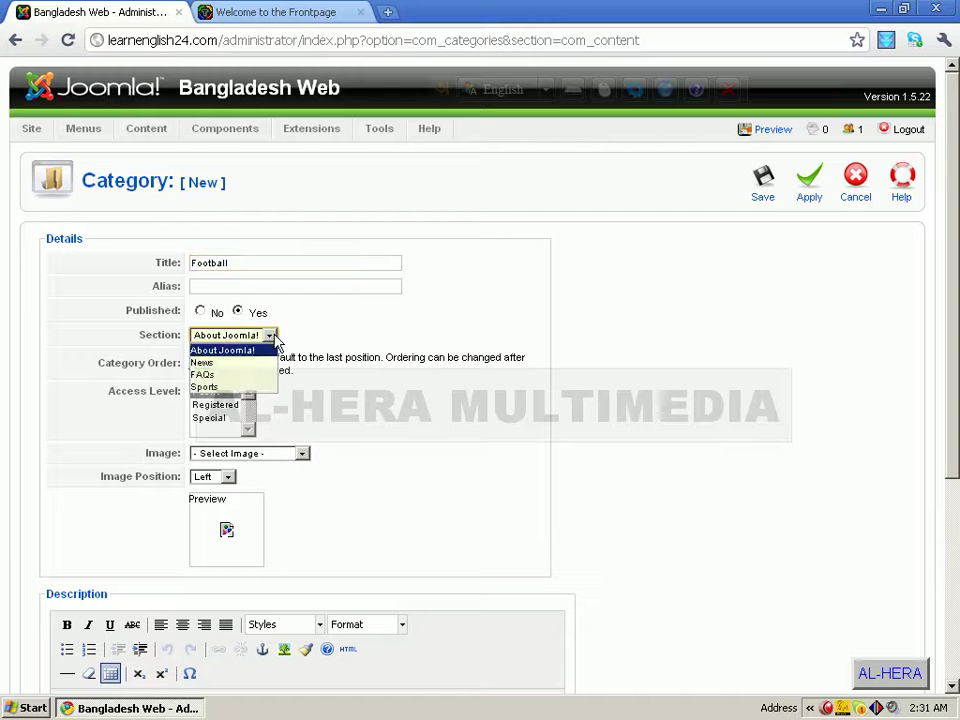
{"action": "left_click", "coordinate": [239, 376]}
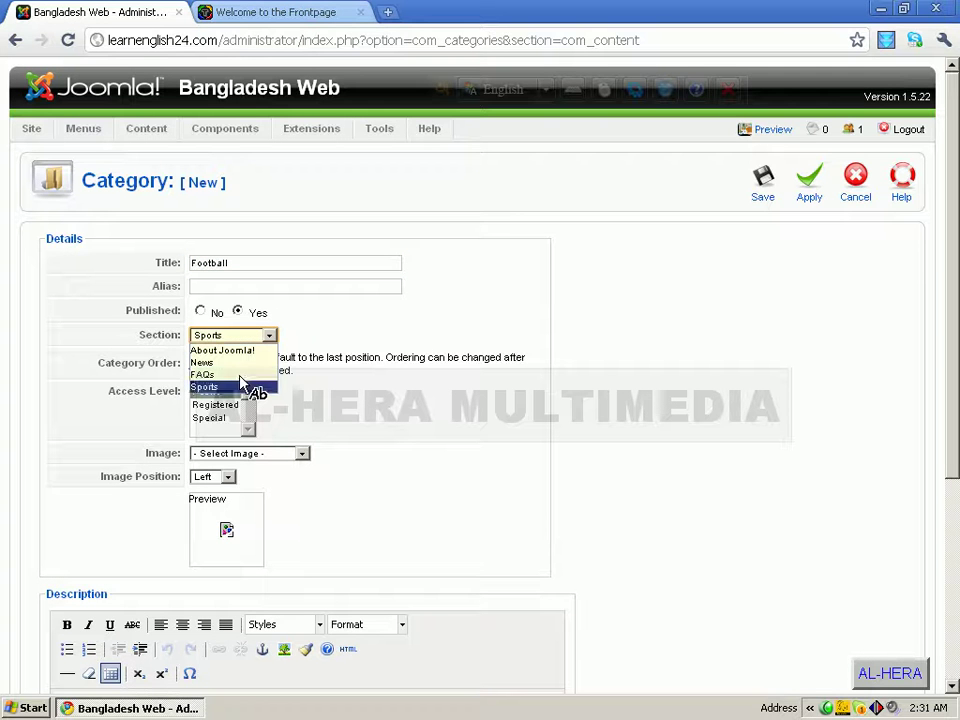
{"action": "left_click", "coordinate": [240, 386]}
{"action": "left_click", "coordinate": [763, 190]}
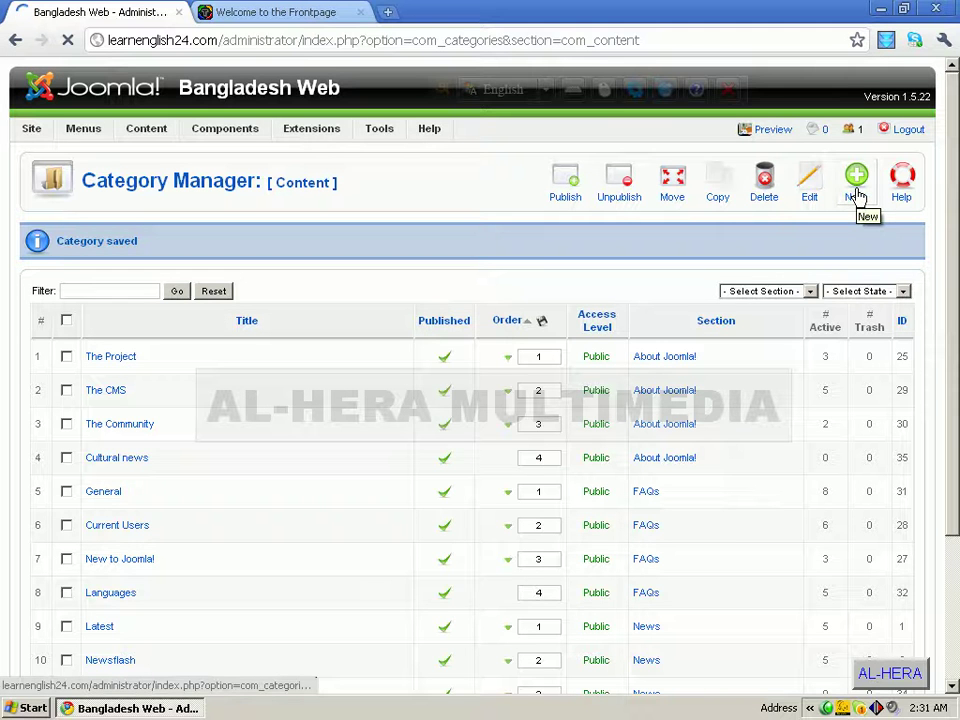
- Create another new category titled "Cricket", assign it to the Sports section and save it
{"action": "left_click", "coordinate": [856, 197]}
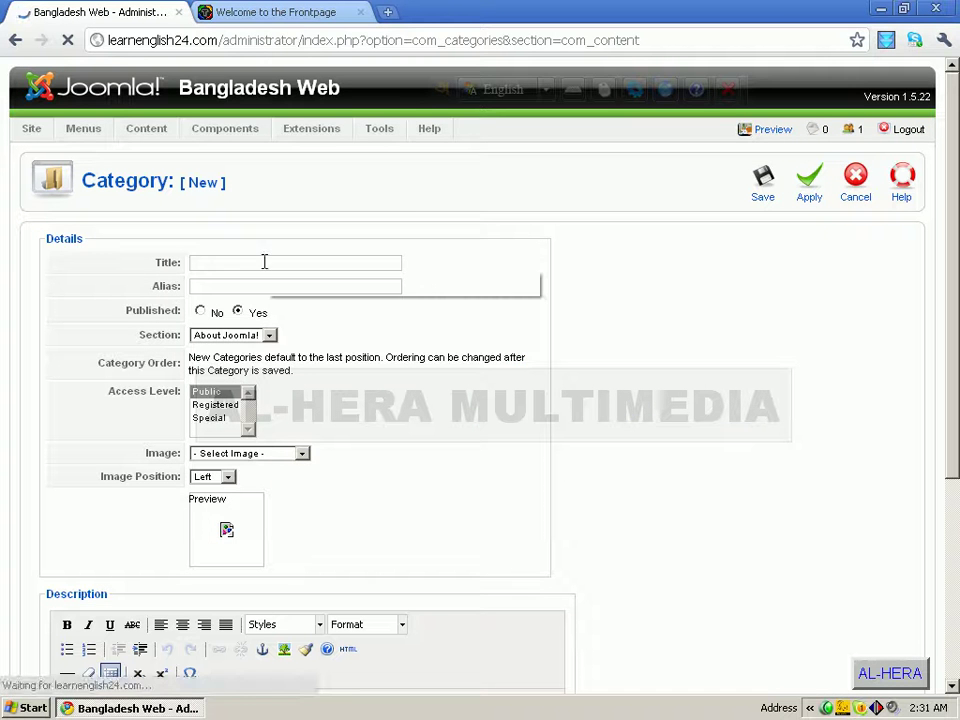
{"action": "left_click", "coordinate": [264, 262]}
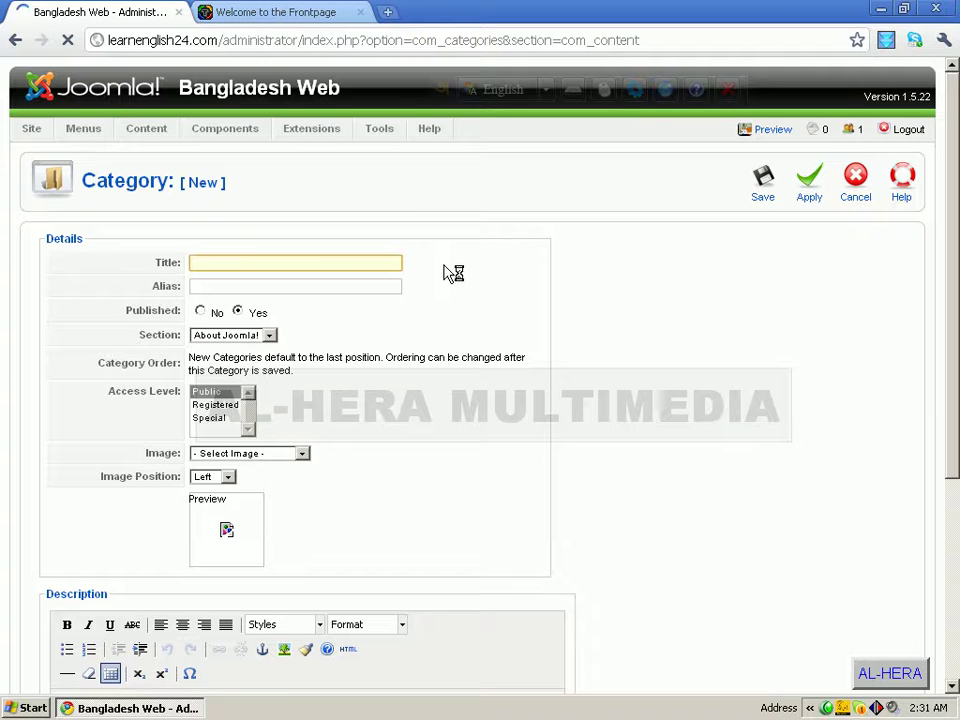
{"action": "type", "text": "Cricket"}
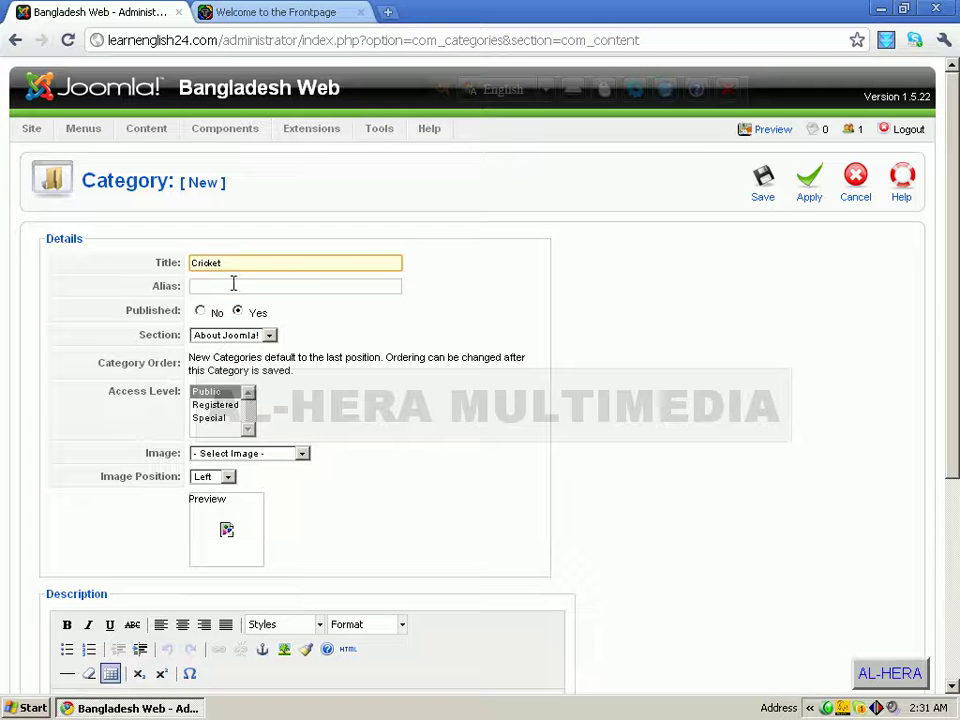
{"action": "left_click", "coordinate": [269, 338]}
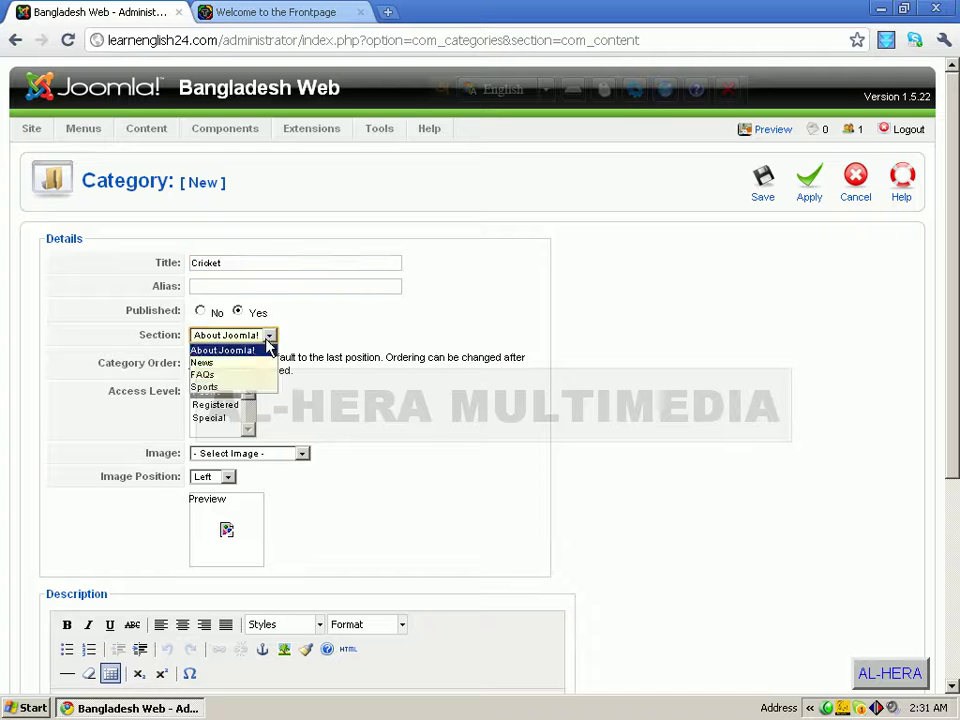
{"action": "key", "text": "Down"}
{"action": "key", "text": "Down"}
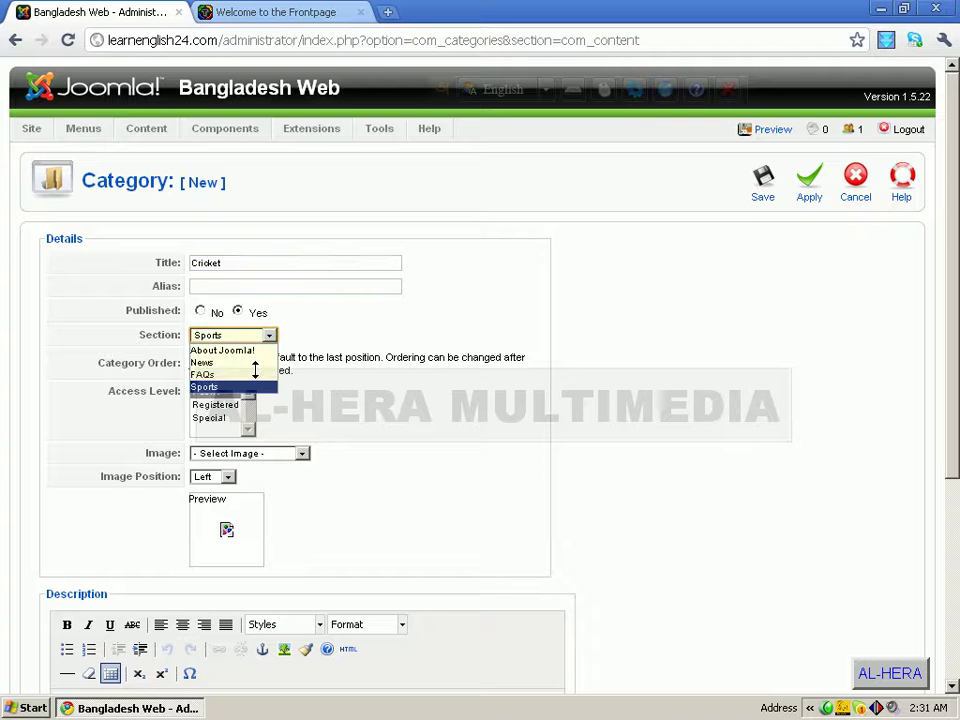
{"action": "key", "text": "Return"}
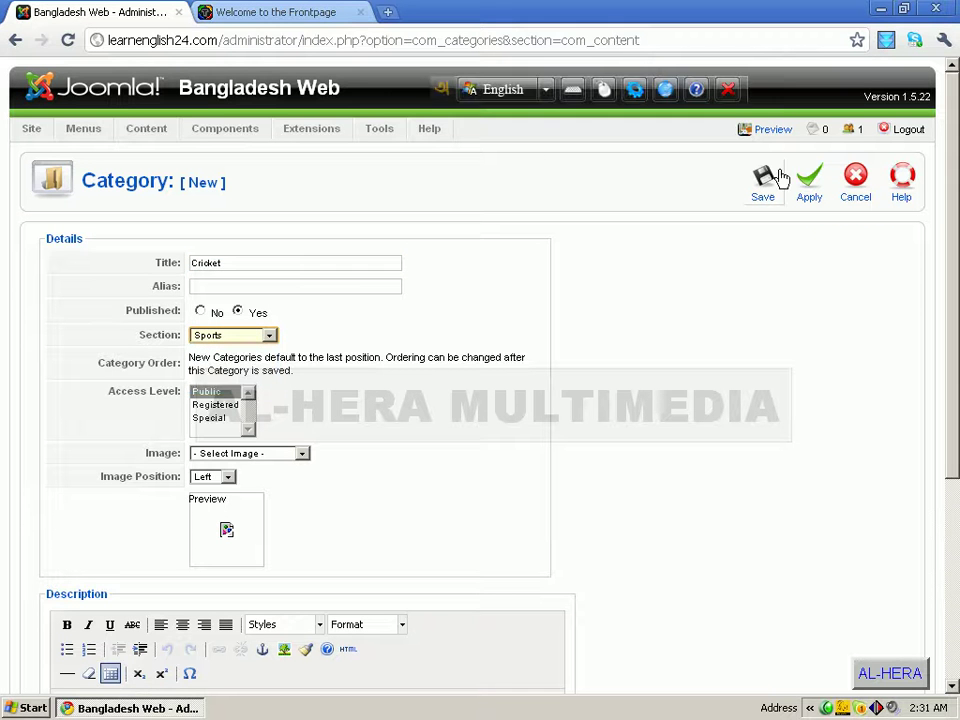
{"action": "left_click", "coordinate": [763, 188]}
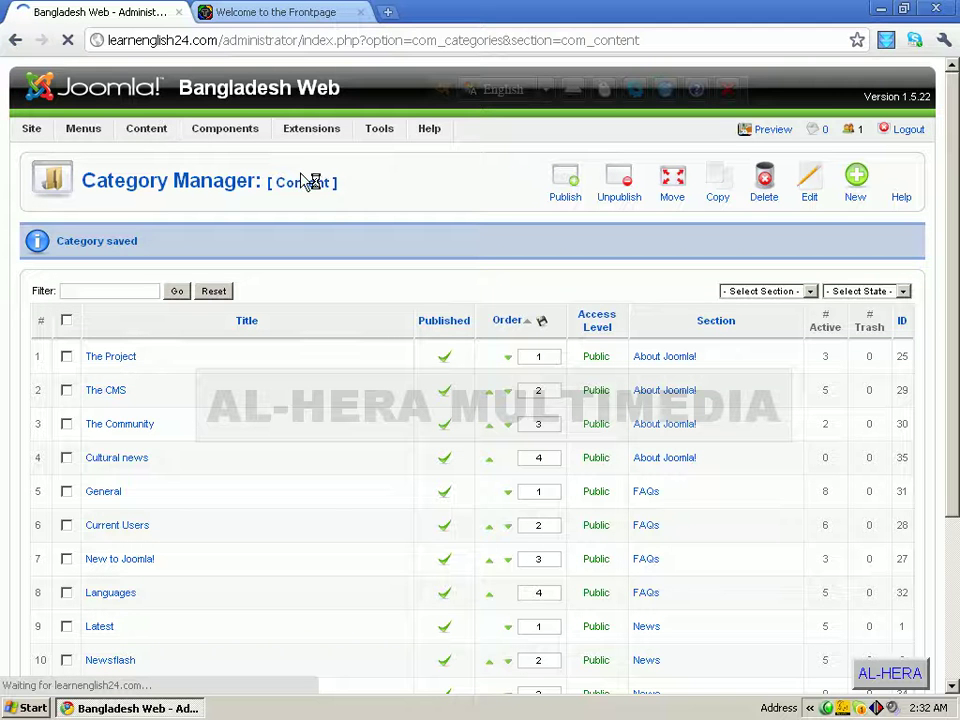
- Open the Section Manager to view the site's list of content sections
{"action": "mouse_move", "coordinate": [144, 141]}
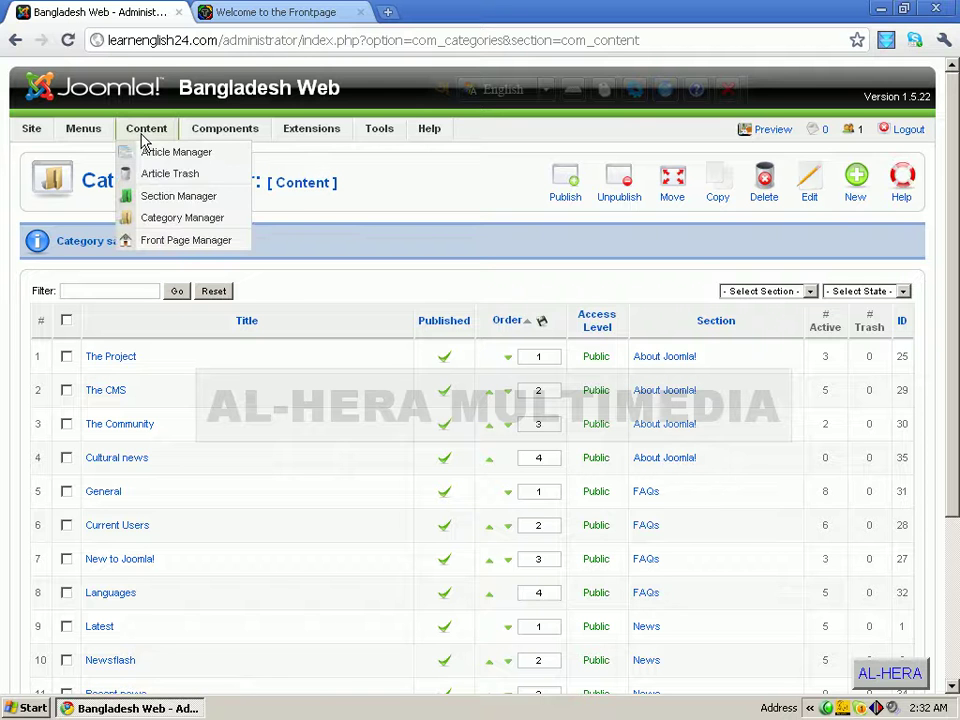
{"action": "left_click", "coordinate": [204, 198]}
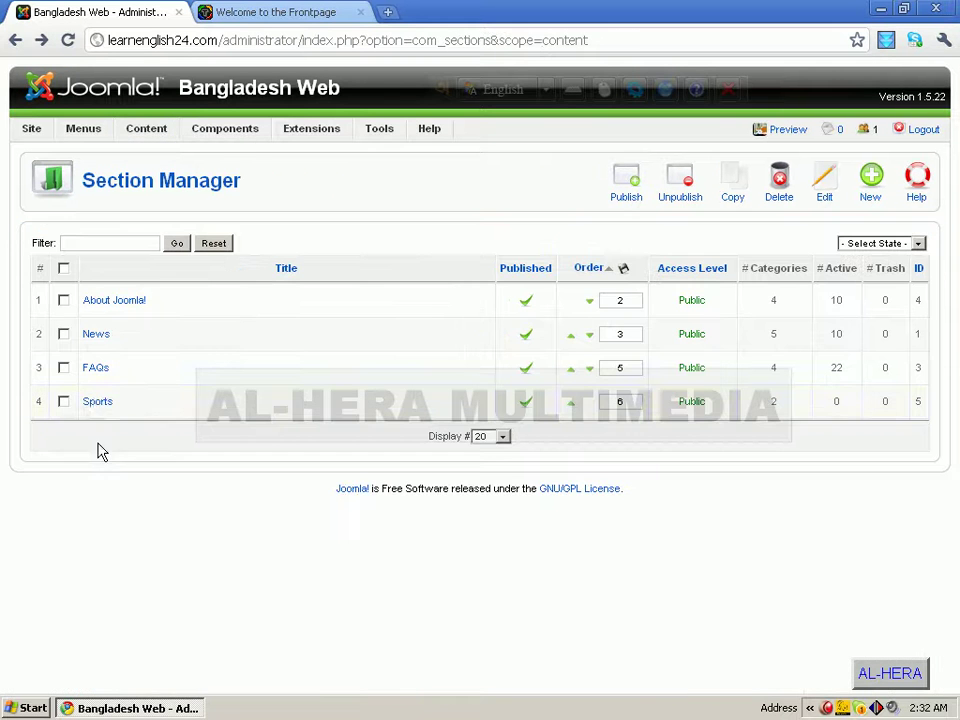